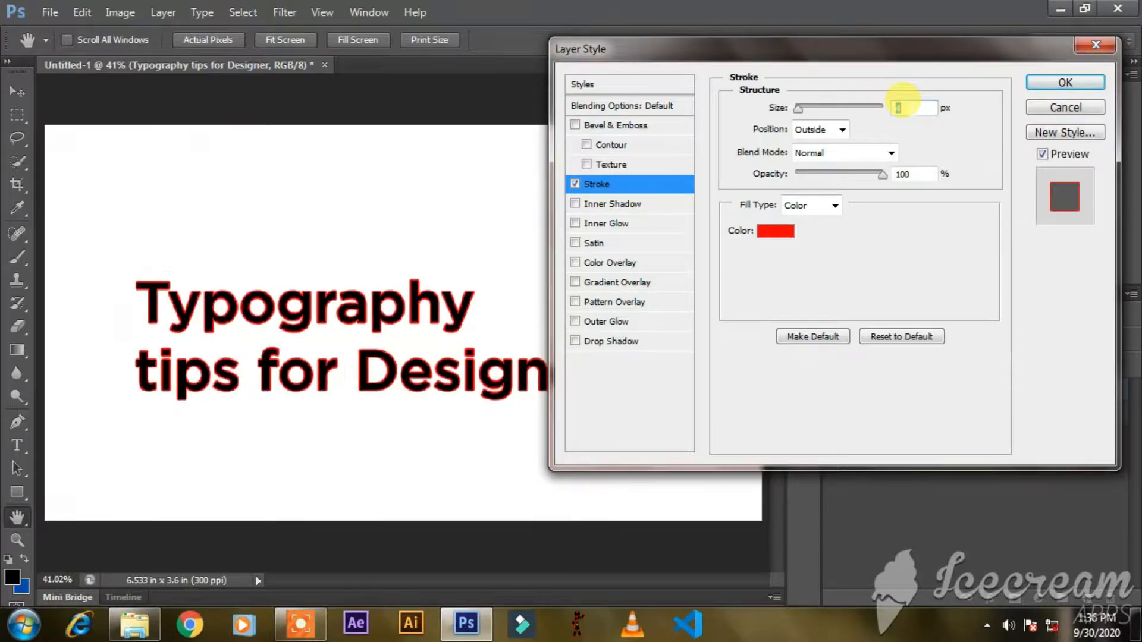
Apply a red outside Stroke effect to the text layer and toggle its visibility off and on to compare.
key(Return)
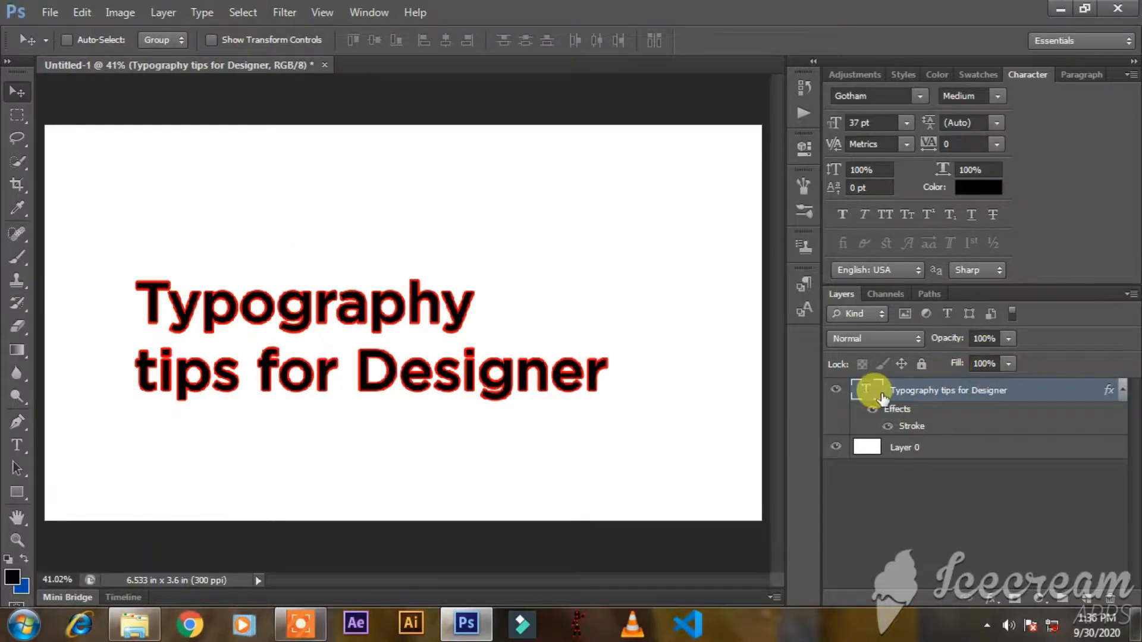
click(886, 426)
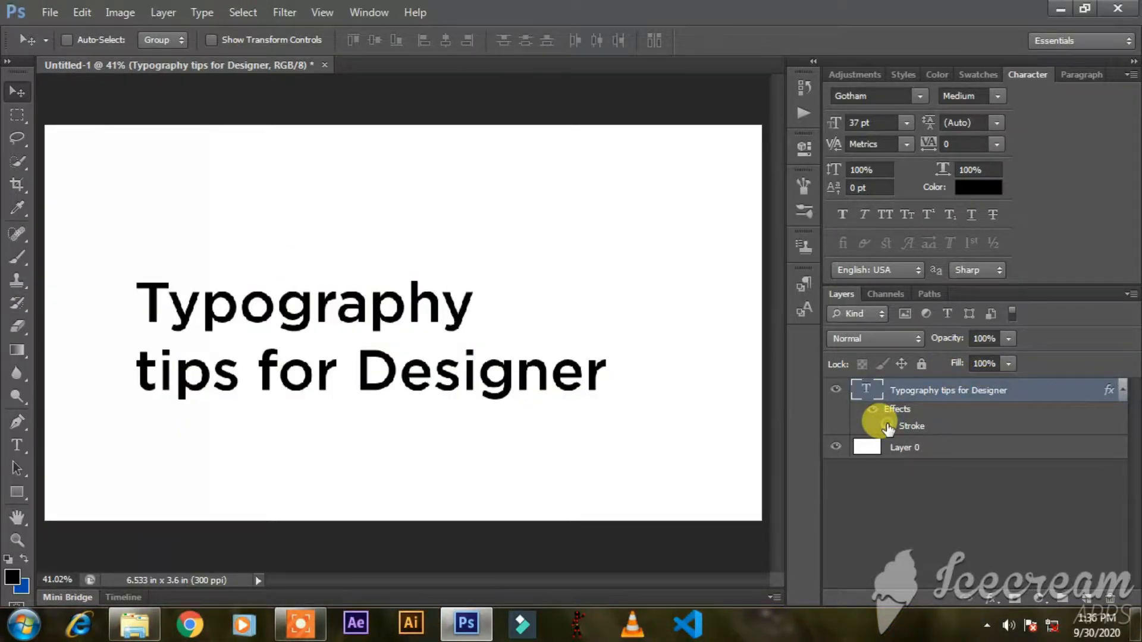
click(887, 426)
Preview the text layer at 0% fill, restore the fill to 100%, and hide its Stroke effect.
drag(956, 364, 688, 363)
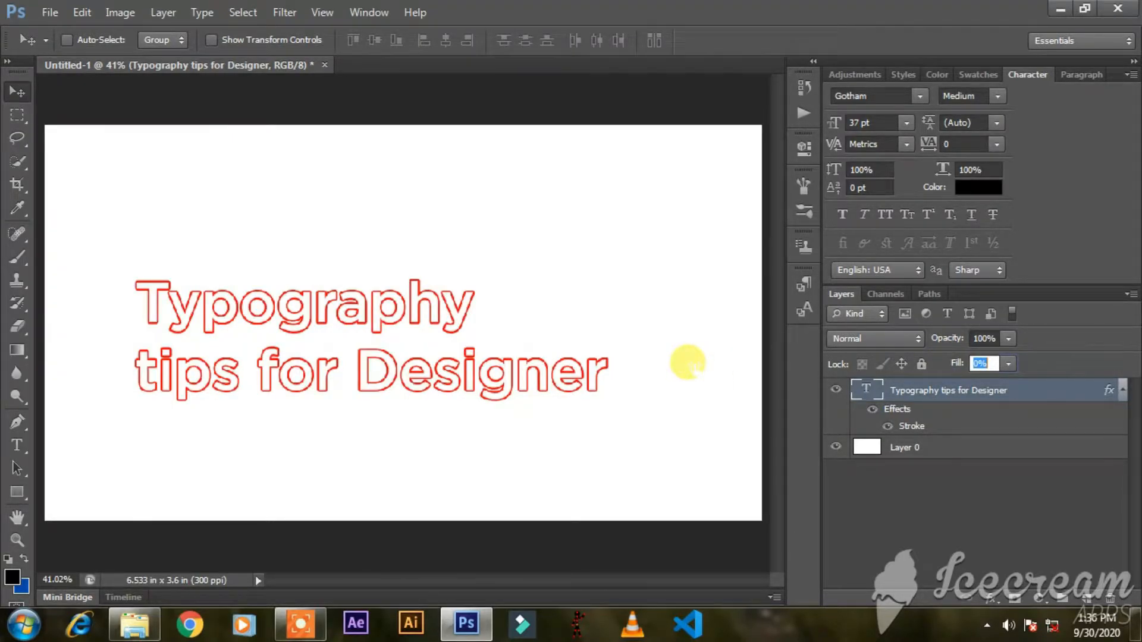
drag(956, 364, 1038, 340)
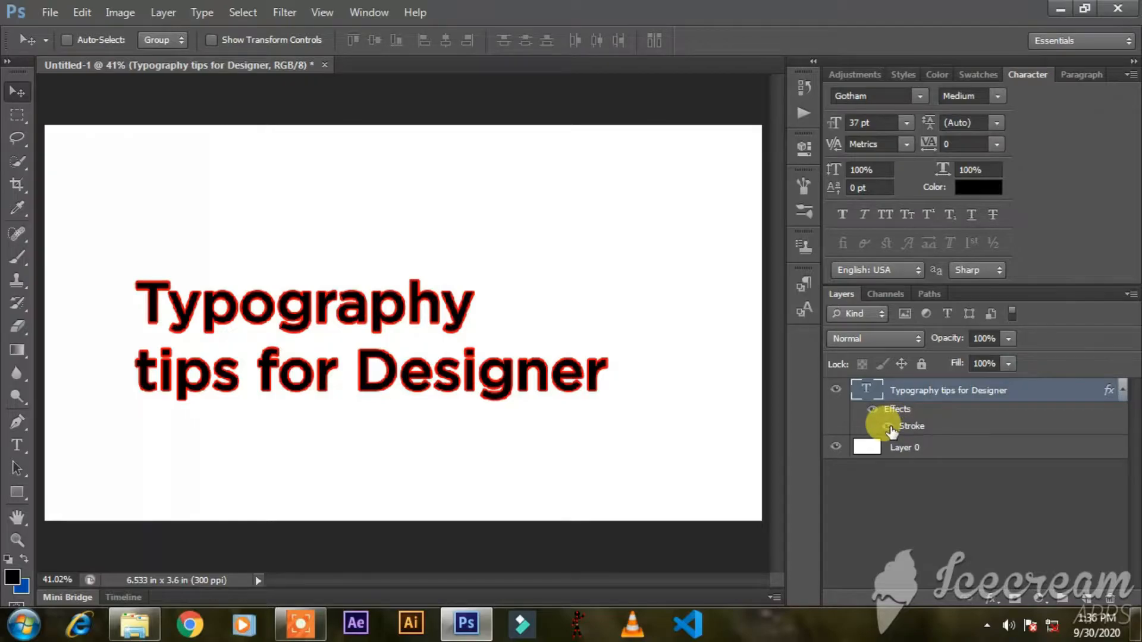
click(888, 426)
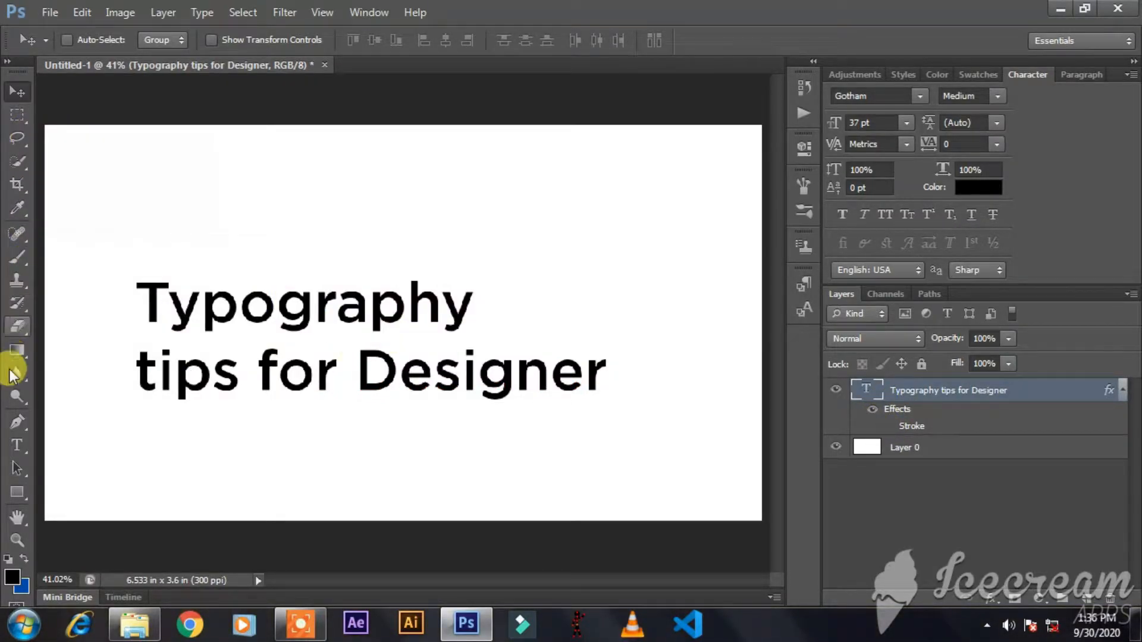
Cut the word "Typography" out of the text layer, leaving "tips for Designer".
click(18, 441)
drag(144, 298, 517, 309)
key(ctrl+c)
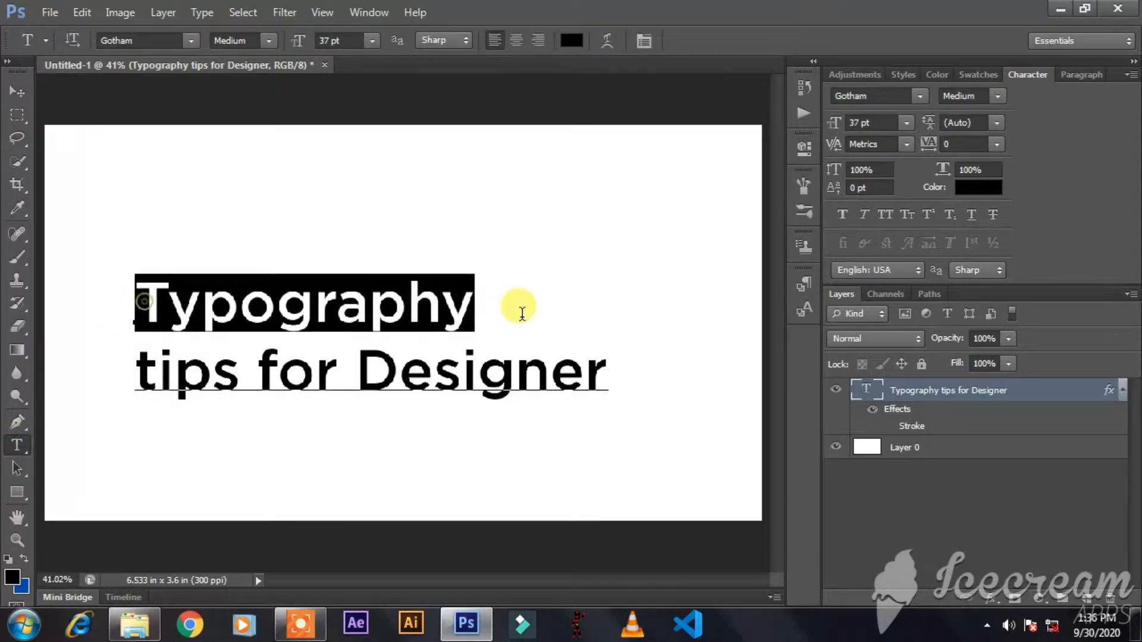
key(BackSpace)
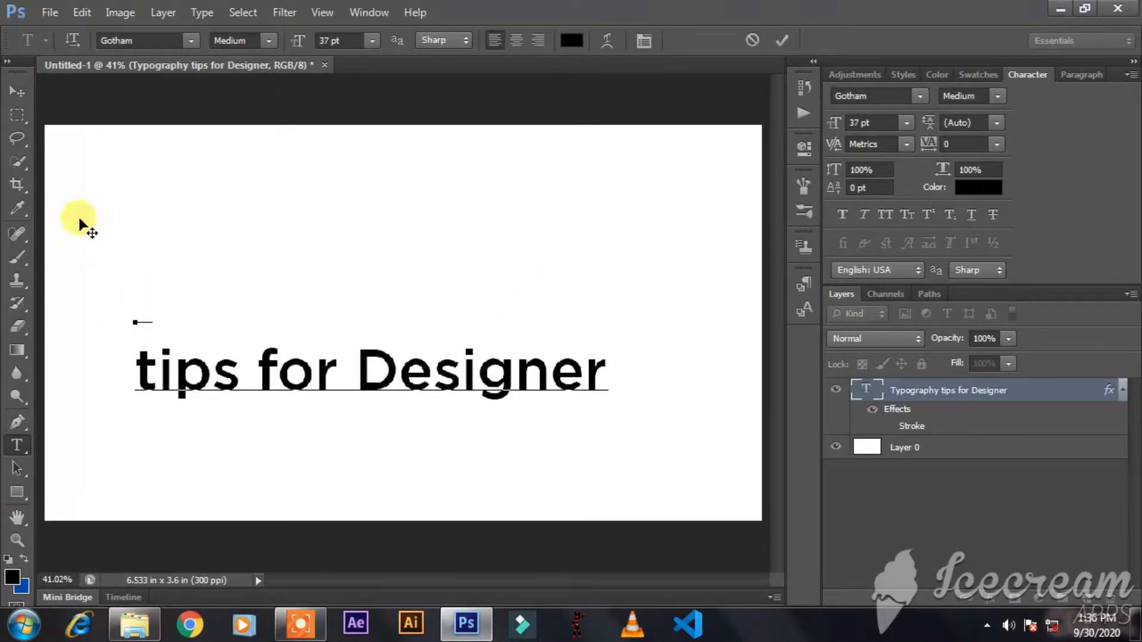
click(16, 92)
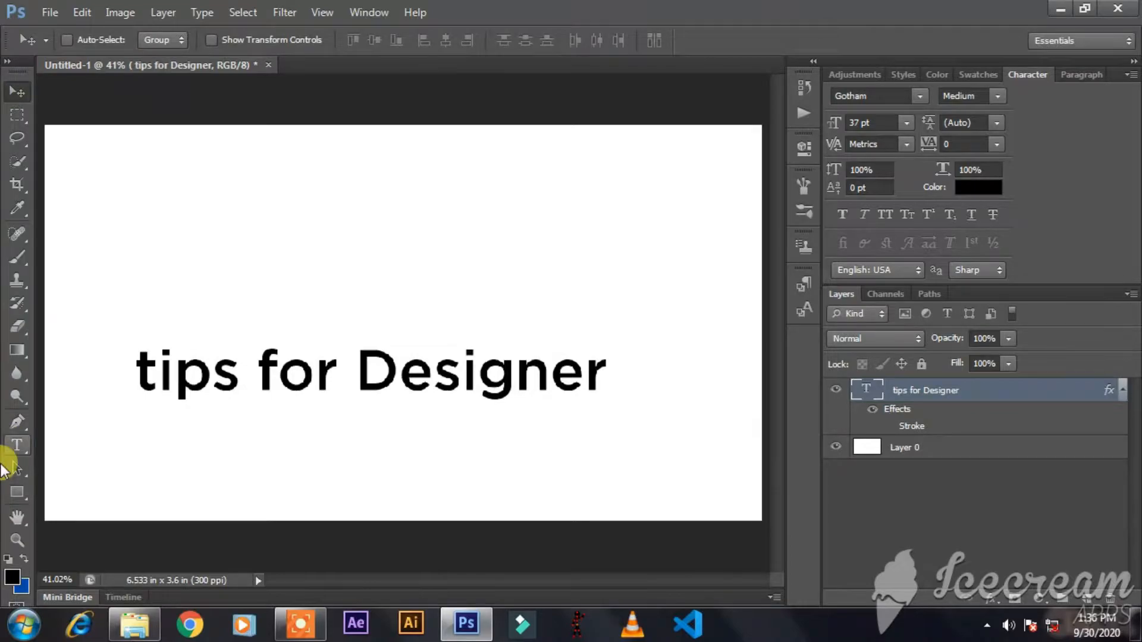
Paste "Typography" as a separate text layer and align it directly above "tips for Designer".
click(17, 445)
click(233, 243)
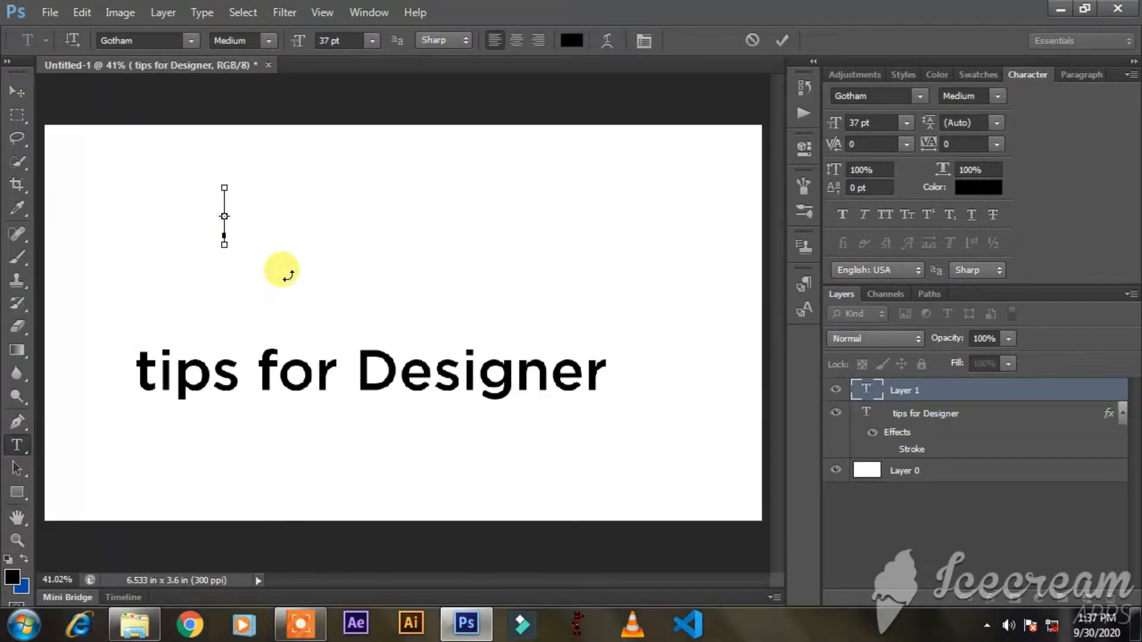
key(ctrl+v)
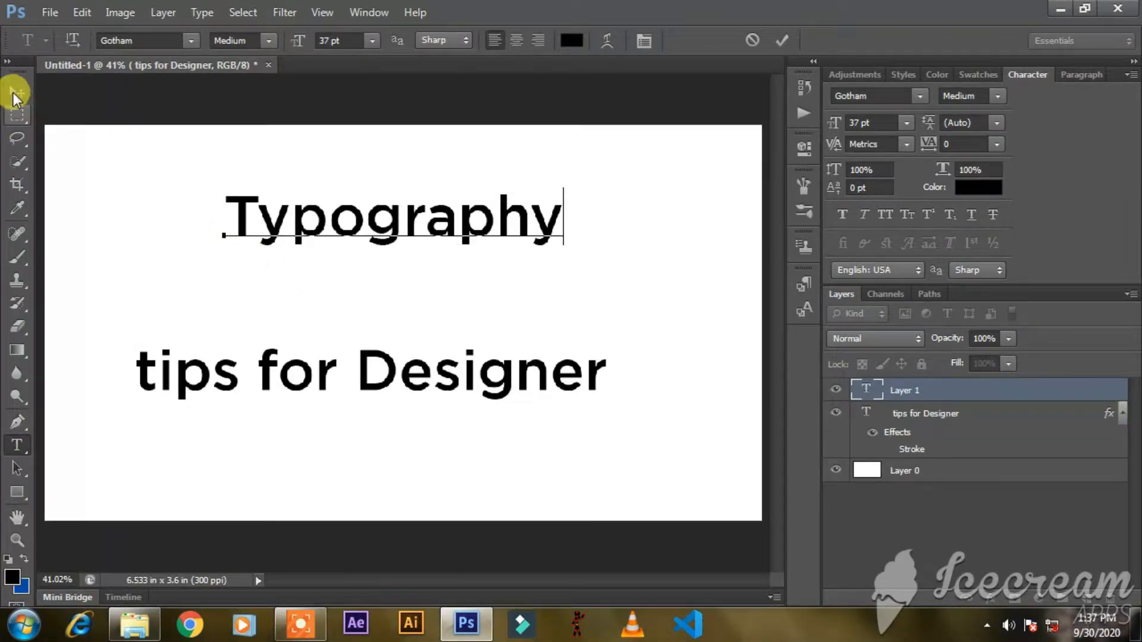
click(16, 92)
drag(420, 230, 329, 318)
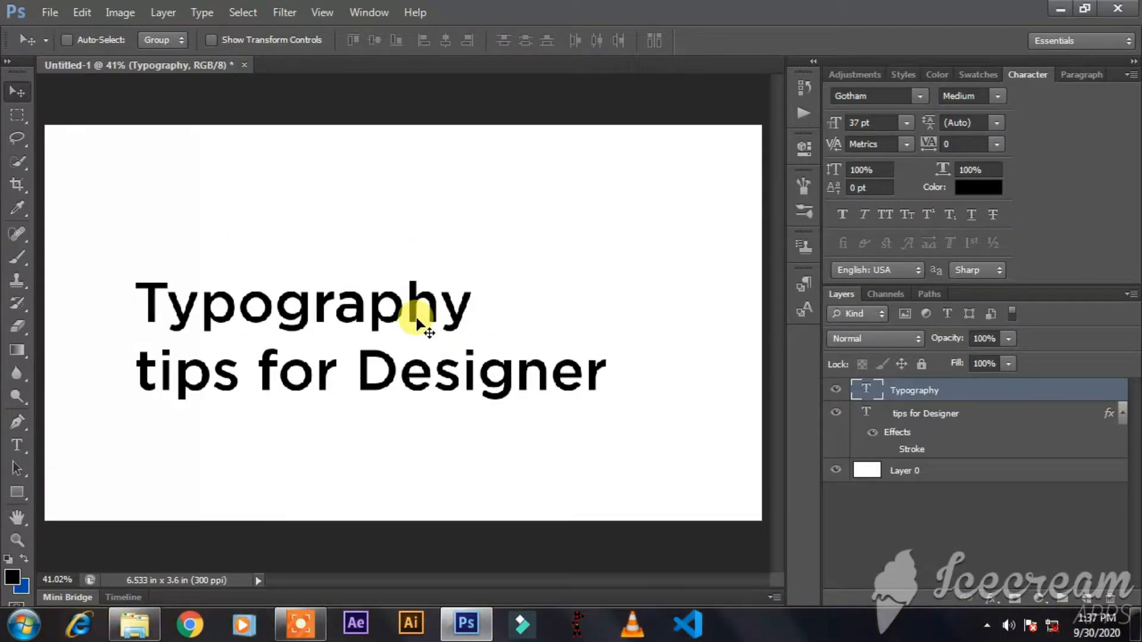
Scale the "Typography" text to about 142% so it spans the width of the line below.
key(ctrl+t)
drag(473, 271, 608, 249)
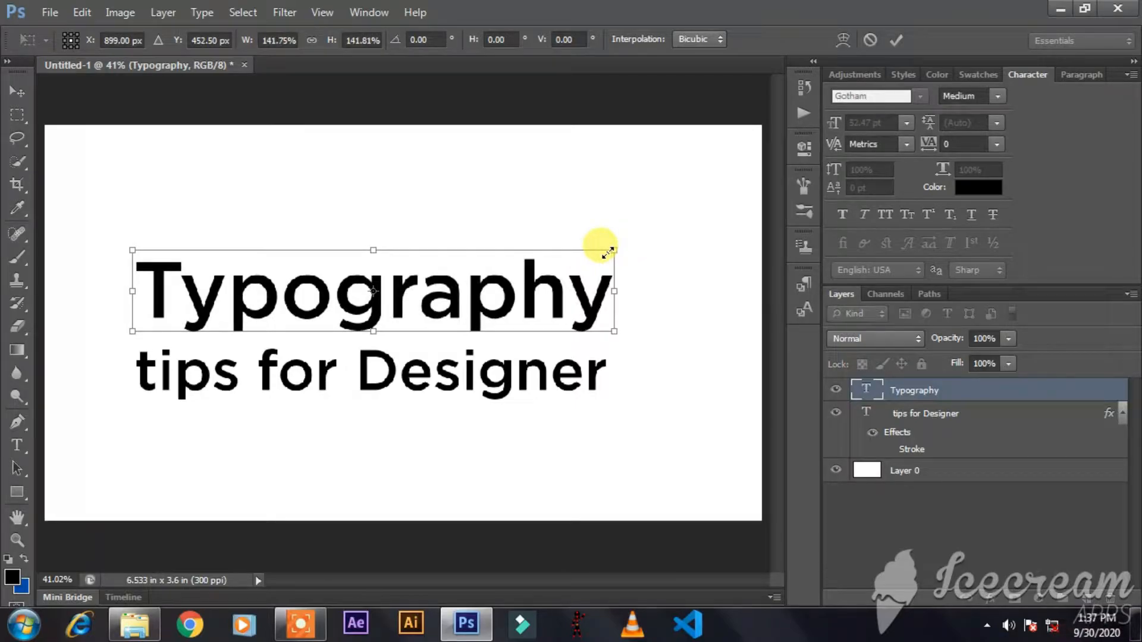
key(Return)
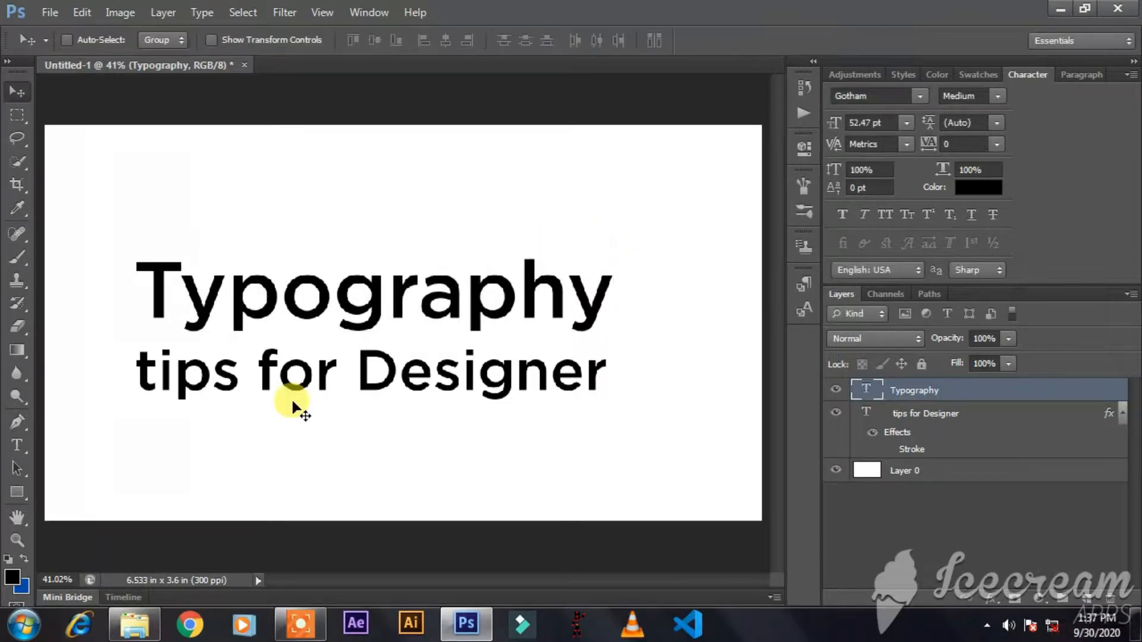
Choose a different text color for the enlarged "Typography" word with the color picker.
click(985, 186)
drag(809, 304, 932, 230)
click(1128, 209)
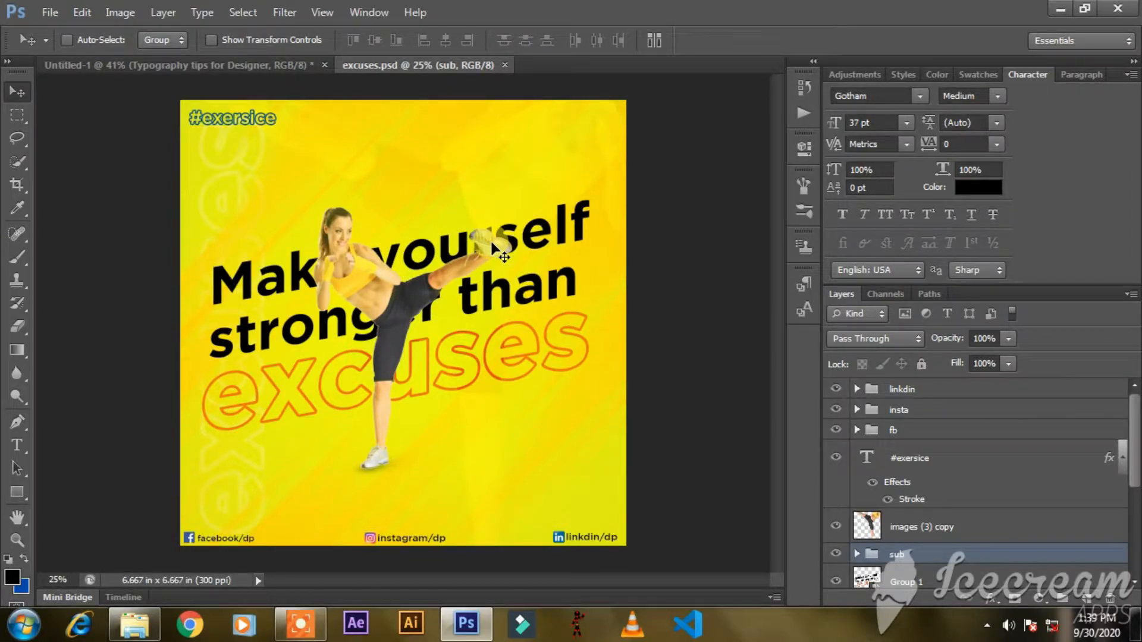
Examine the layers of excuses.psd by toggling their visibility to find the one holding the slanted headline.
right_click(445, 250)
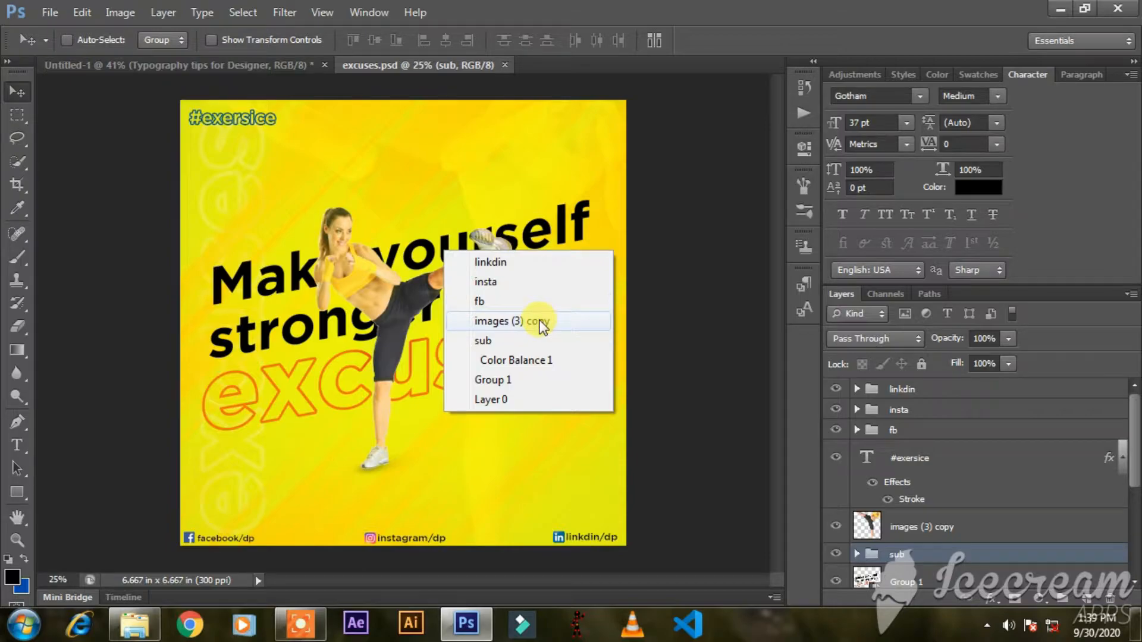
click(298, 280)
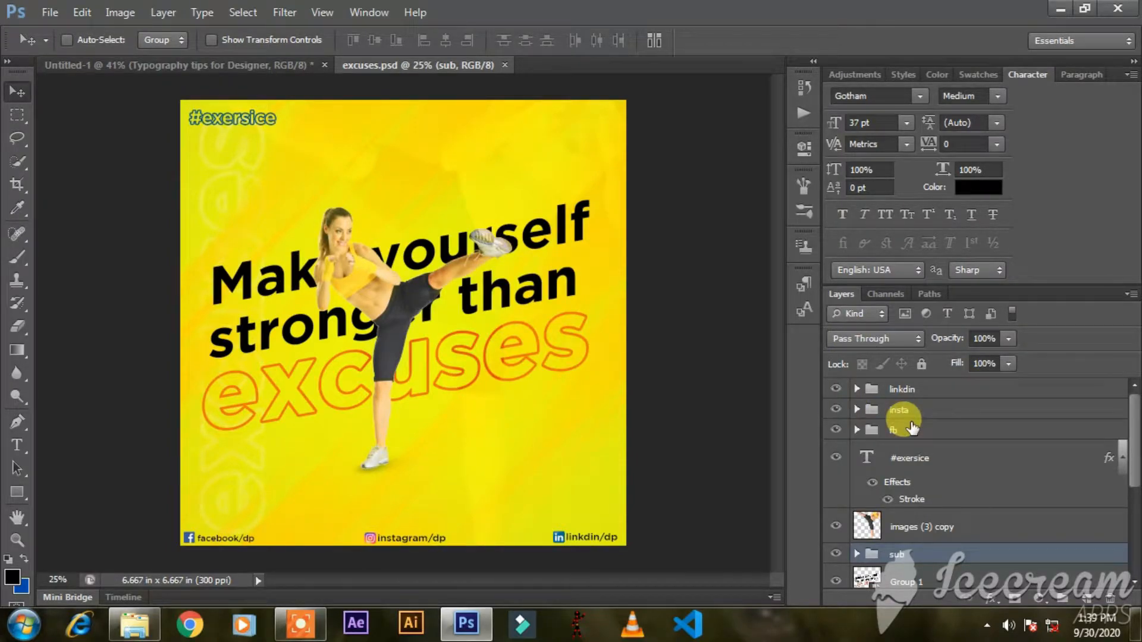
scroll(911, 427, down, 1)
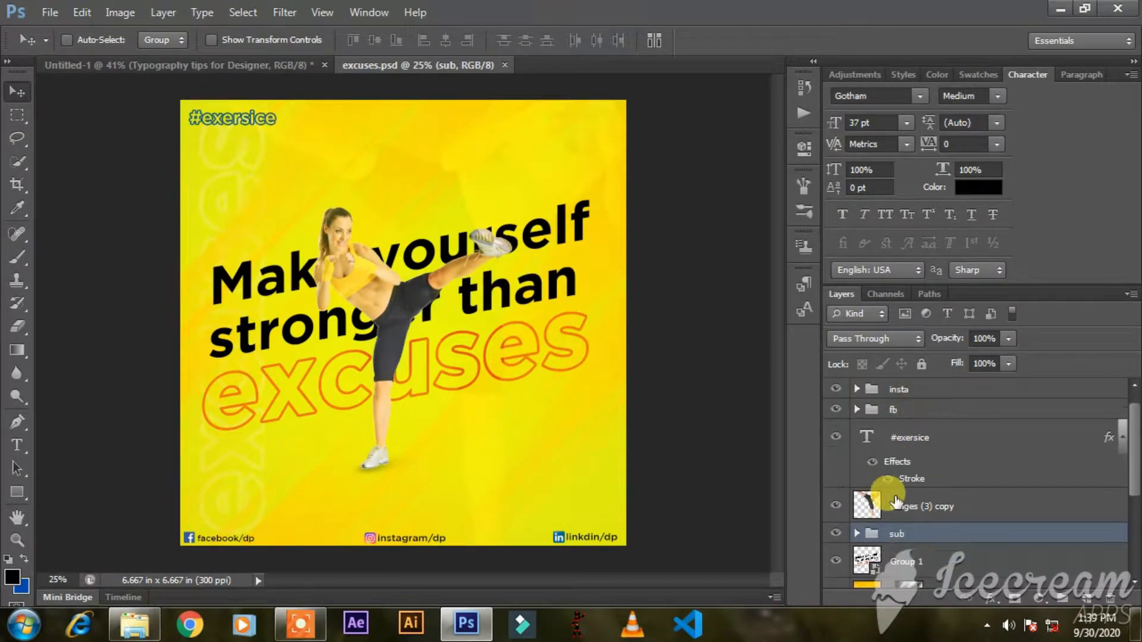
click(836, 438)
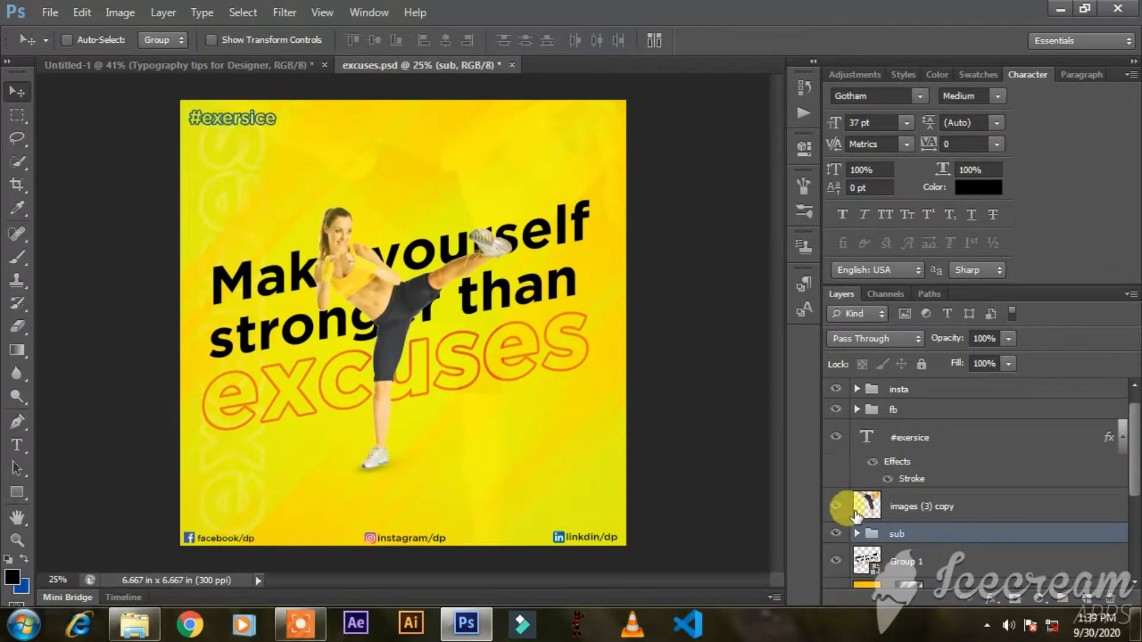
scroll(842, 518, down, 2)
click(837, 519)
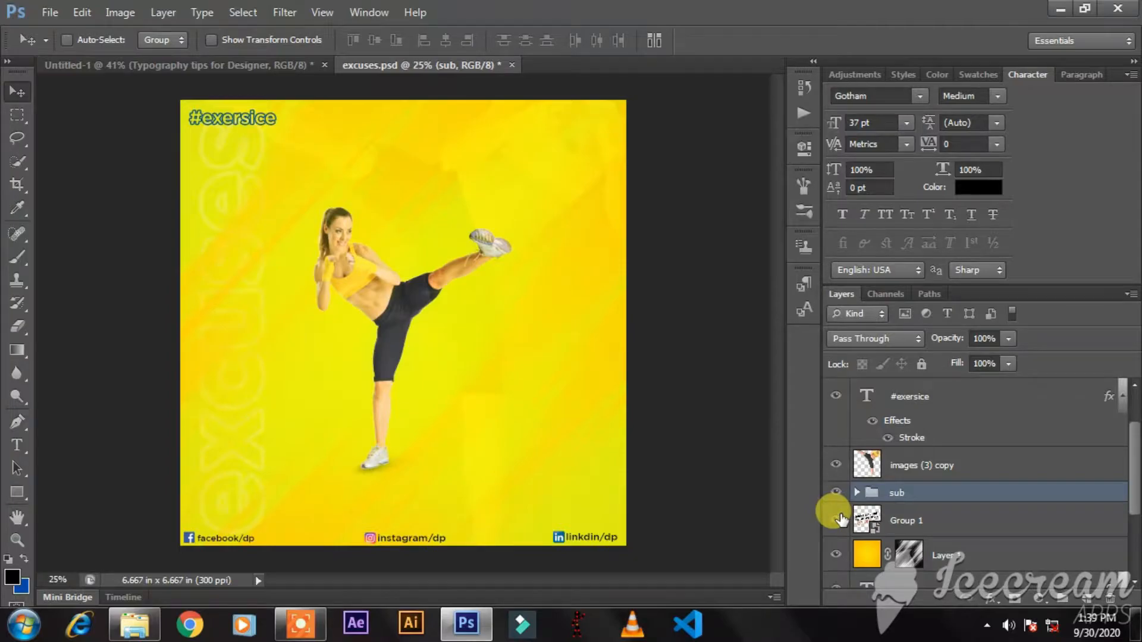
click(837, 520)
Add a Drop Shadow effect to the Group 1 headline layer with a distance of 13 px.
click(1020, 523)
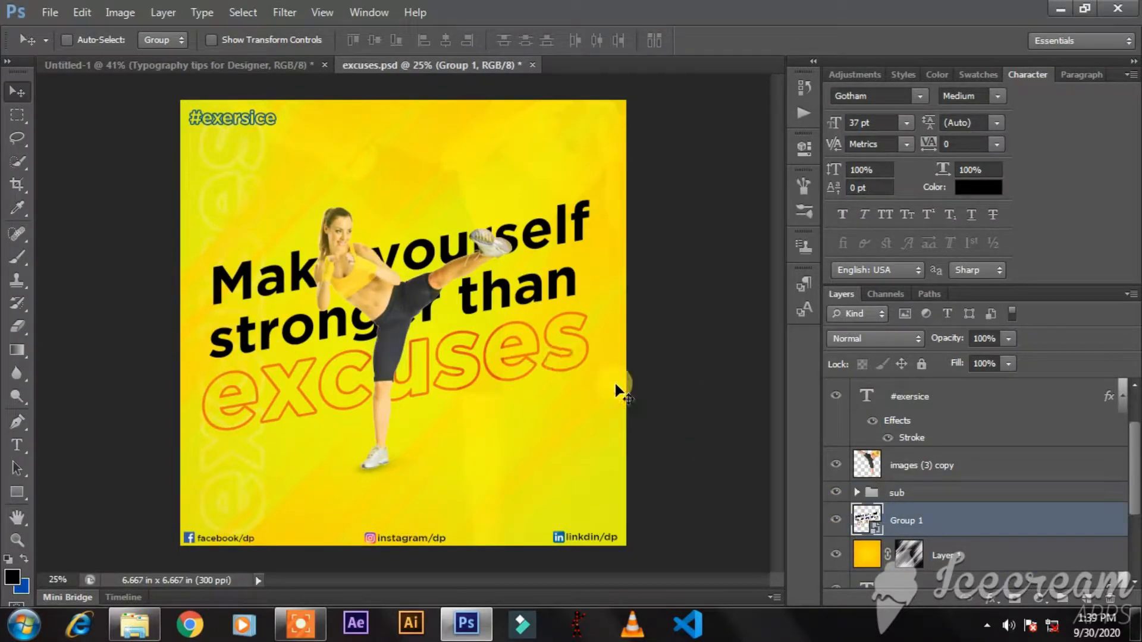
click(991, 598)
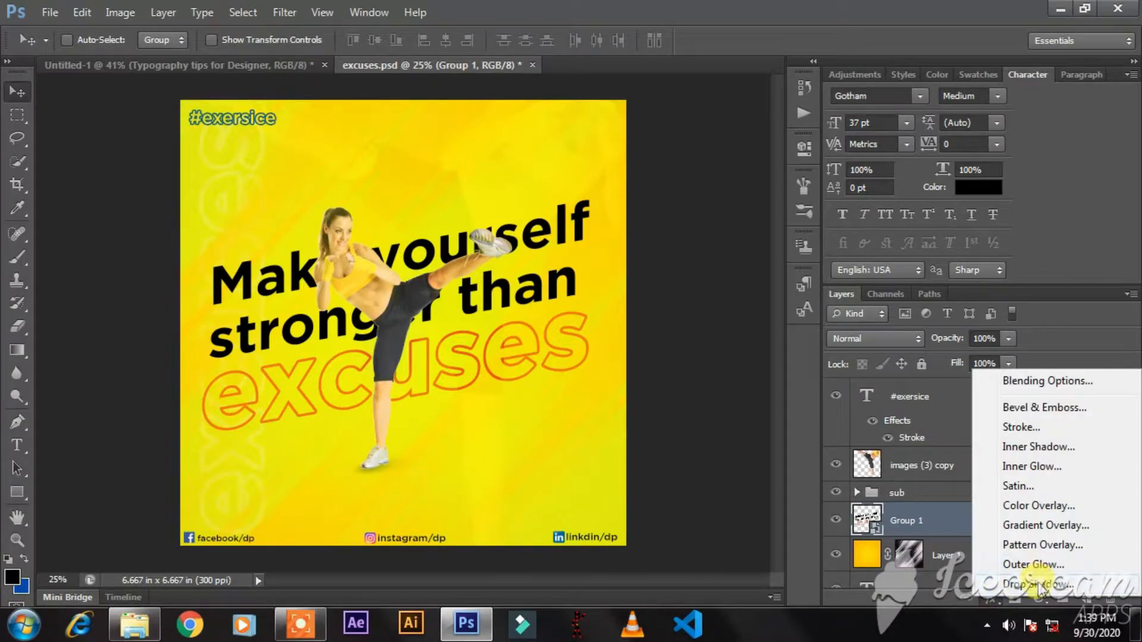
click(1040, 585)
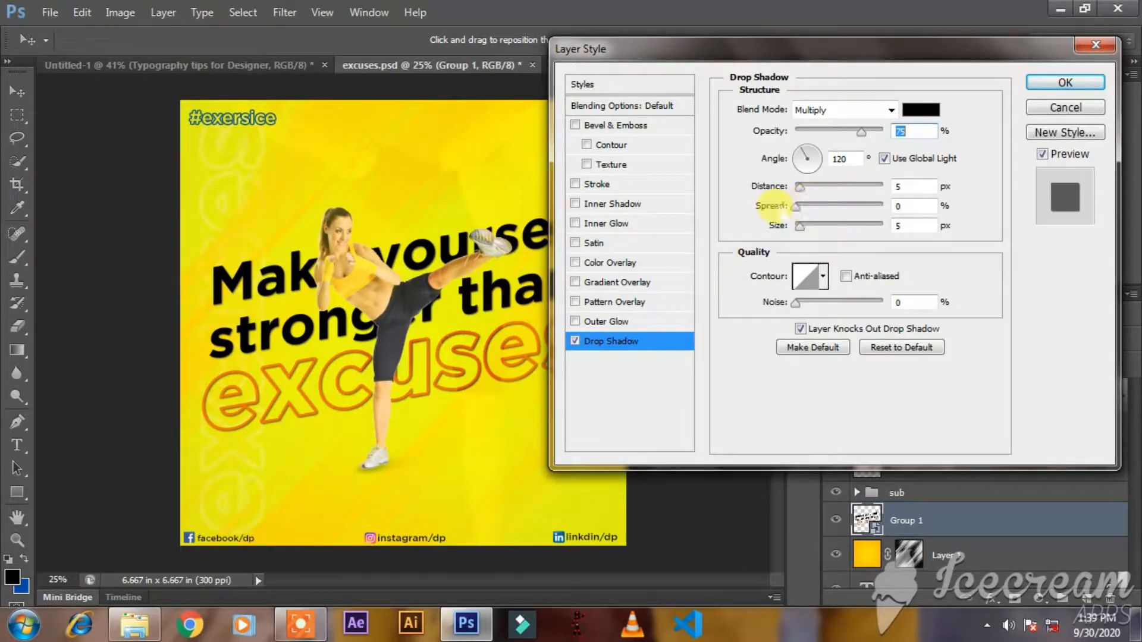
click(799, 187)
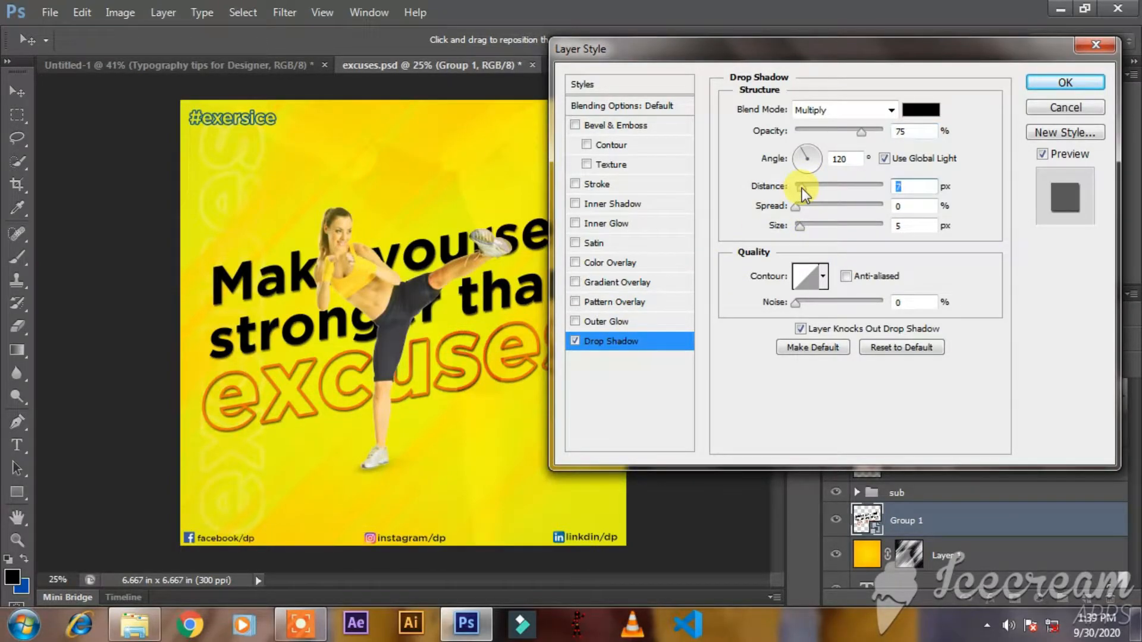
drag(806, 188, 811, 188)
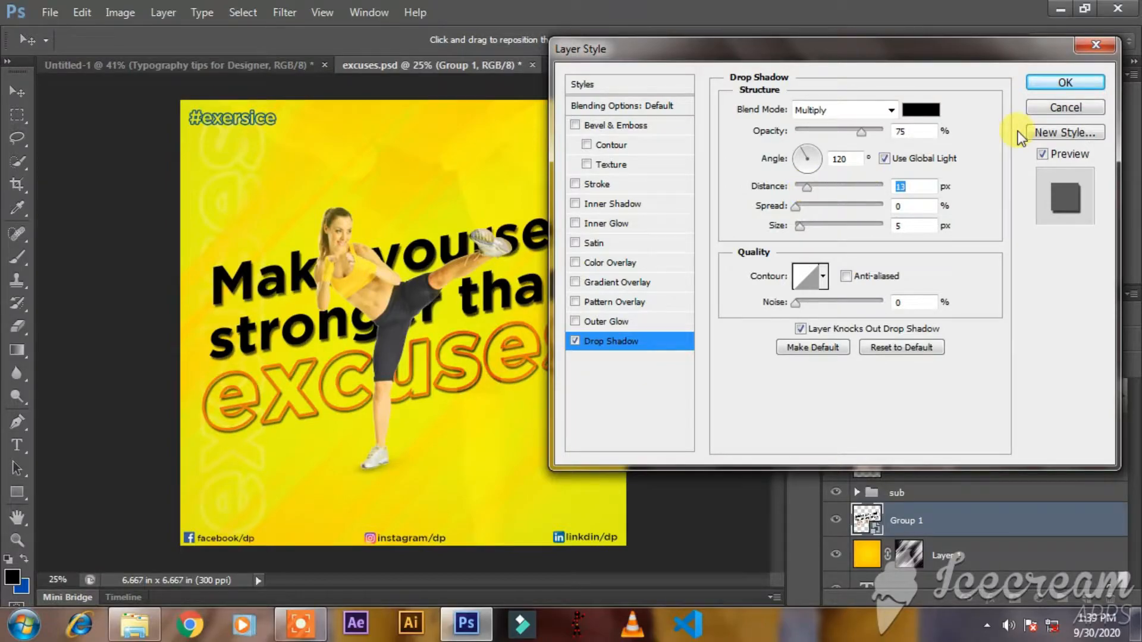
click(1048, 85)
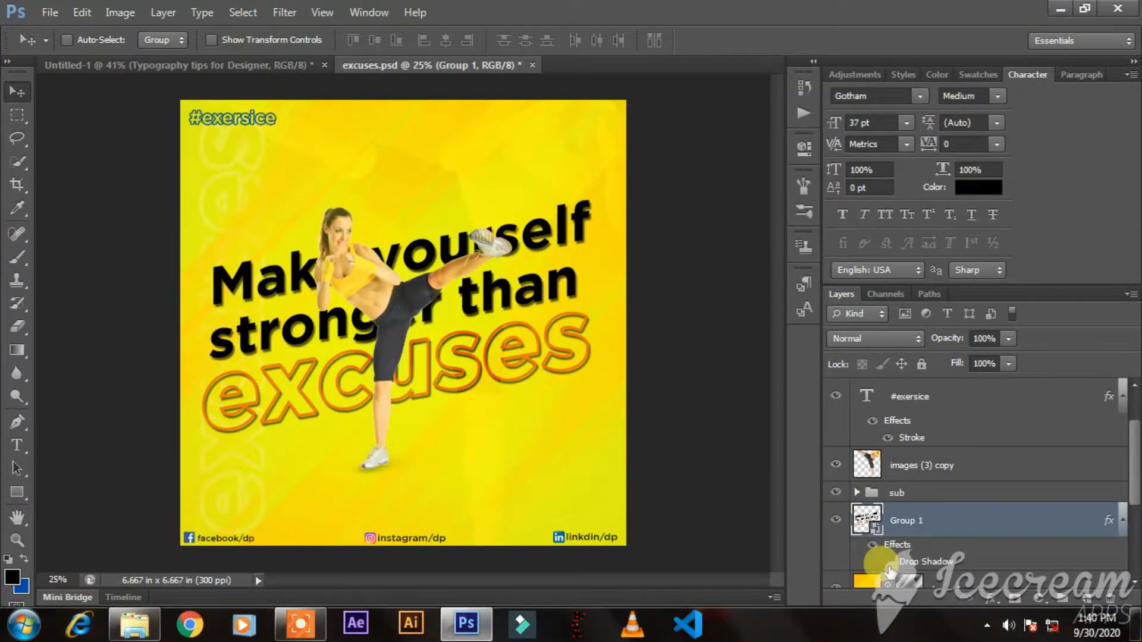
Toggle the Drop Shadow effect on Group 1 off and on to compare the headline with and without it.
click(889, 564)
click(889, 564)
click(889, 564)
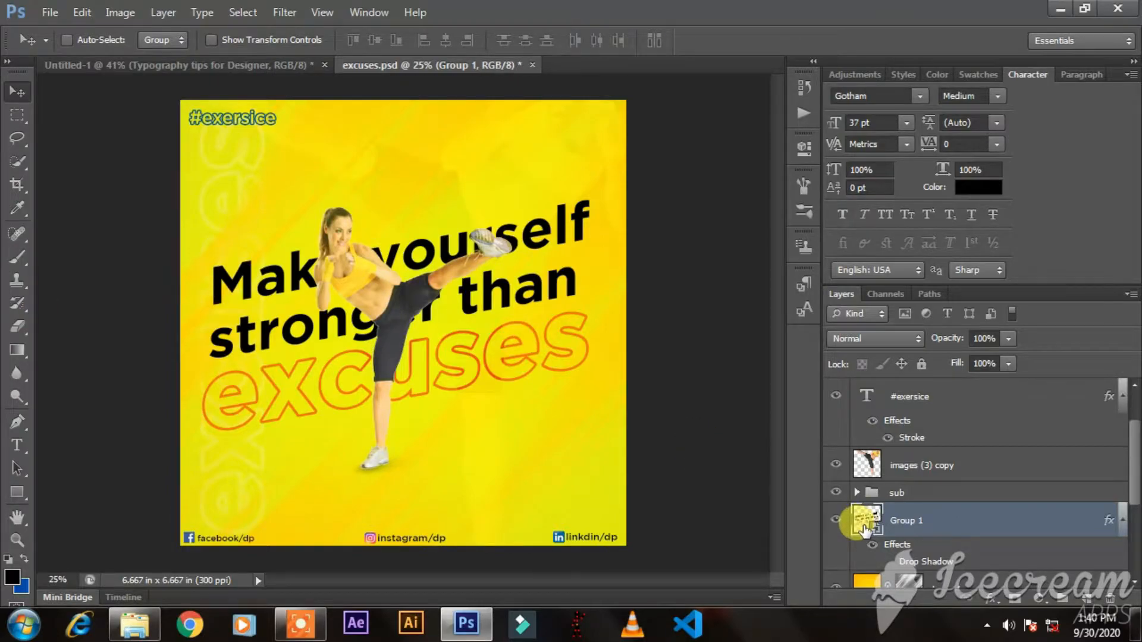
click(889, 564)
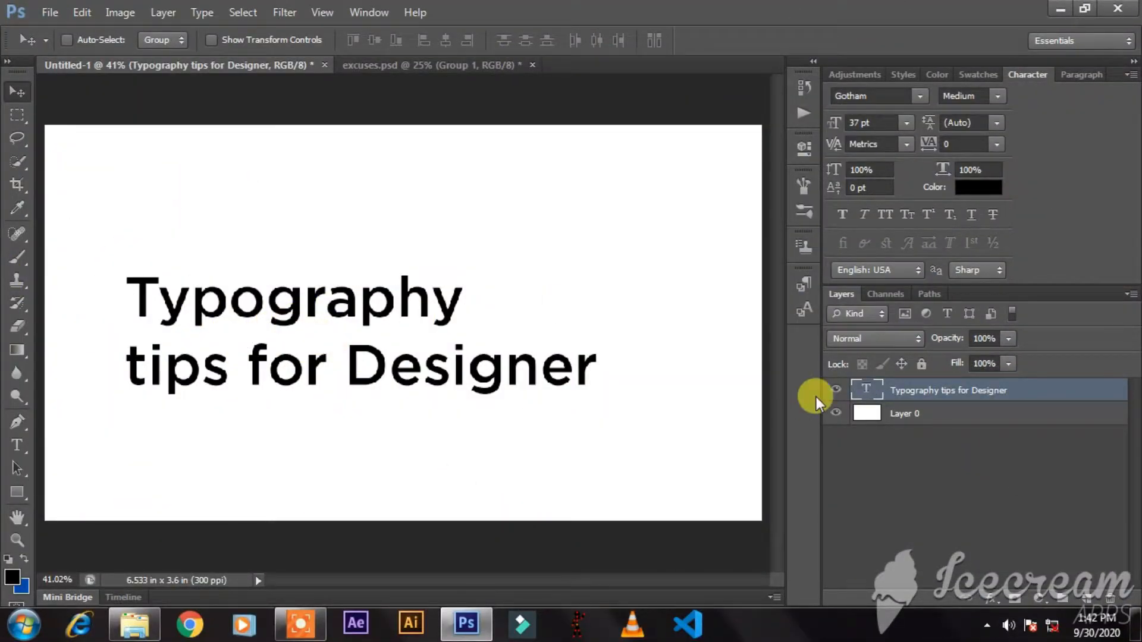
Duplicate the "Typography tips for Designer" text layer and hide the original.
key(ctrl+j)
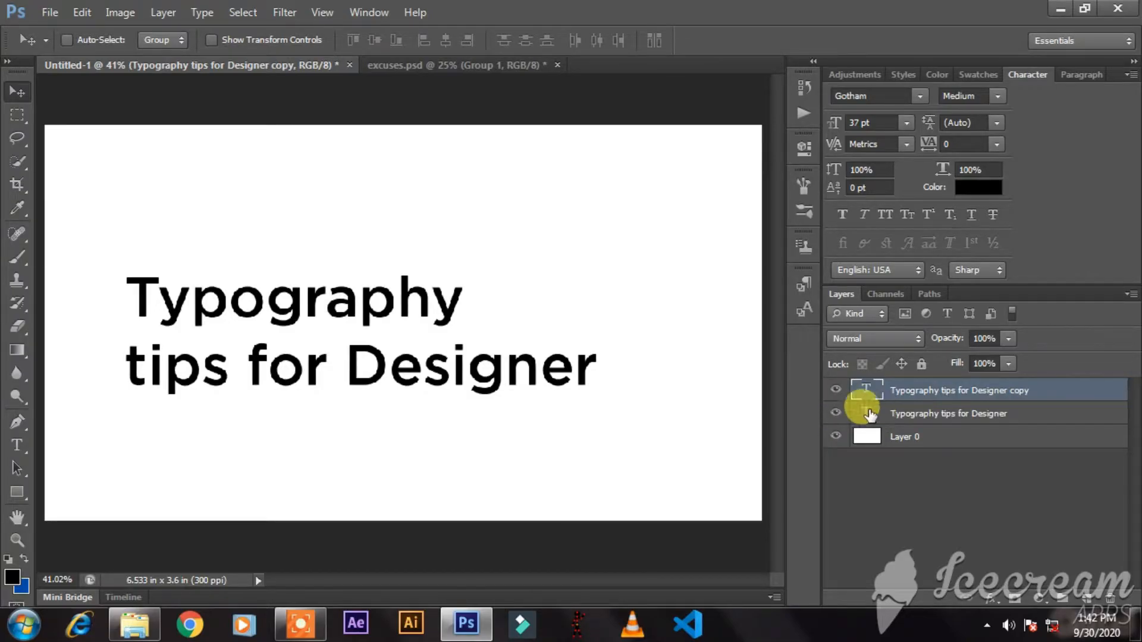
click(835, 414)
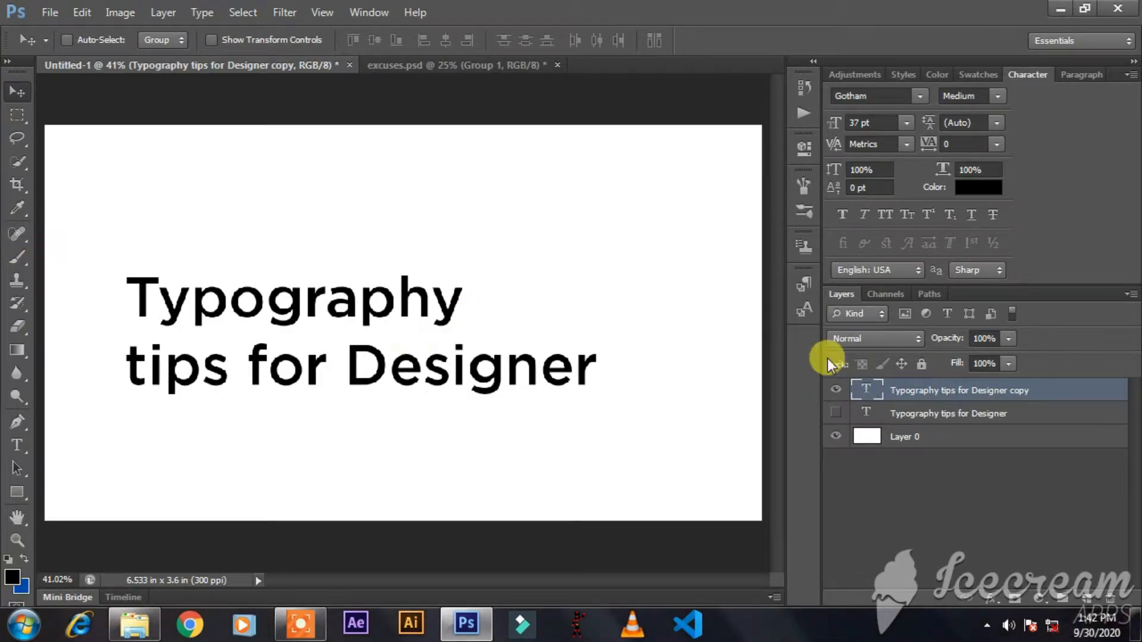
Cut the second line, "tips for Designer", from the duplicated text layer so only "Typography" remains.
double_click(863, 393)
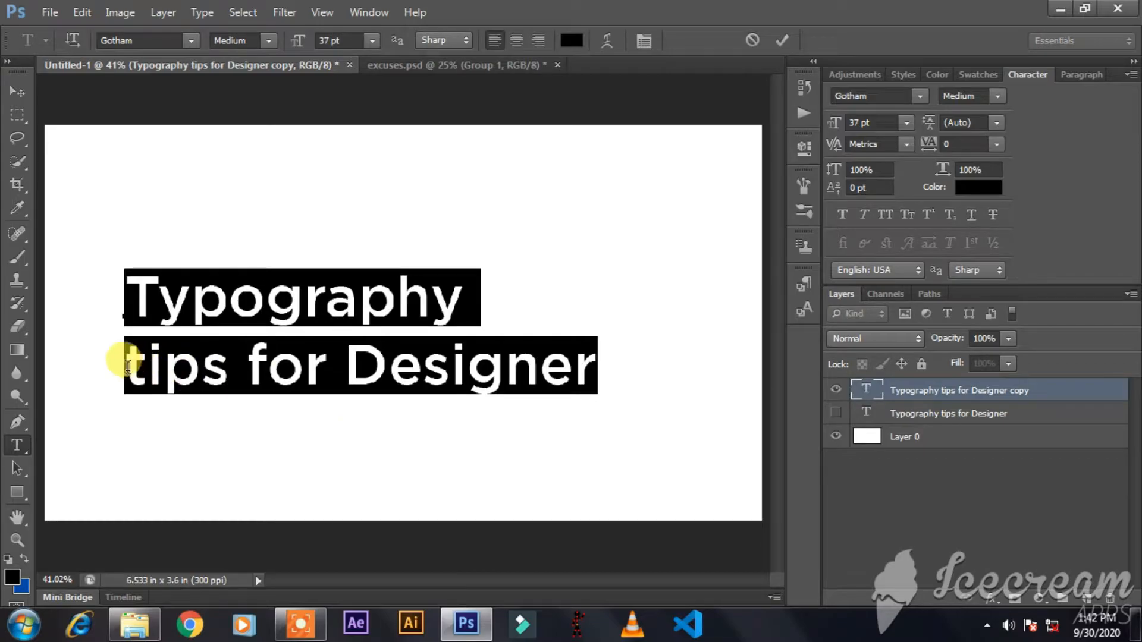
drag(121, 356, 702, 384)
key(BackSpace)
click(16, 91)
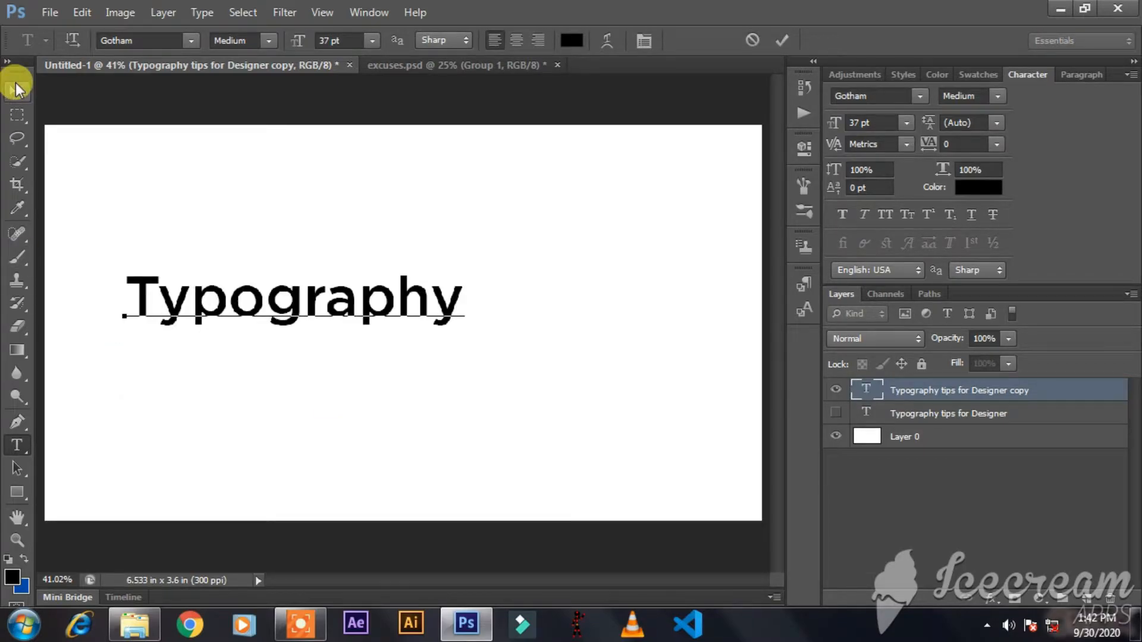
Paste "tips for Designer" as a new text layer below "Typography" and set its font size to 10 pt.
click(16, 445)
click(211, 467)
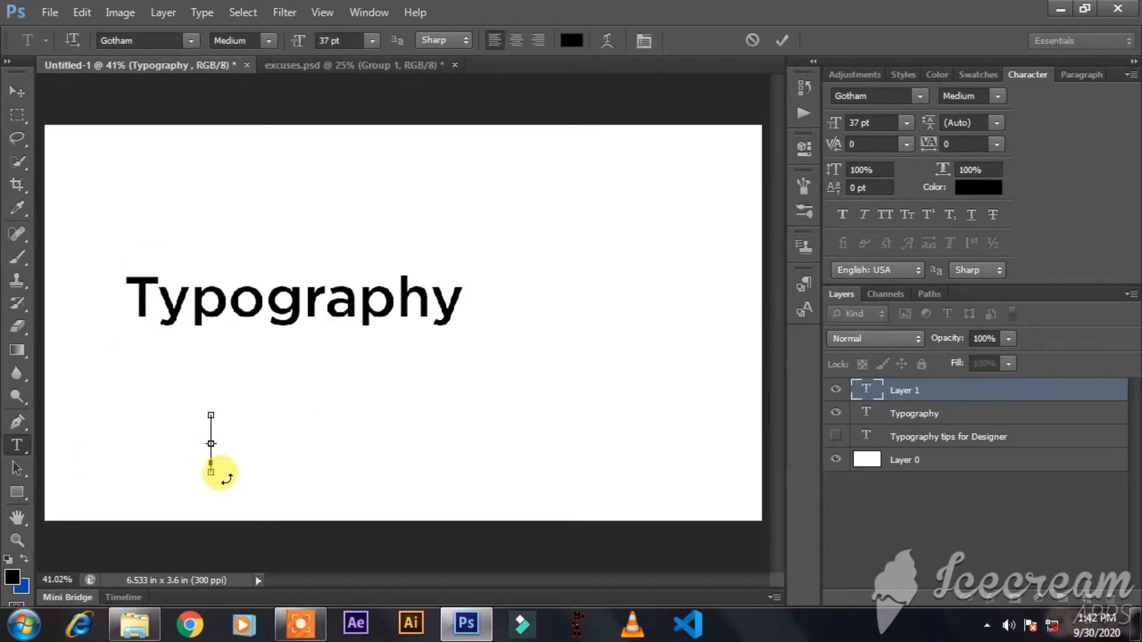
key(ctrl+v)
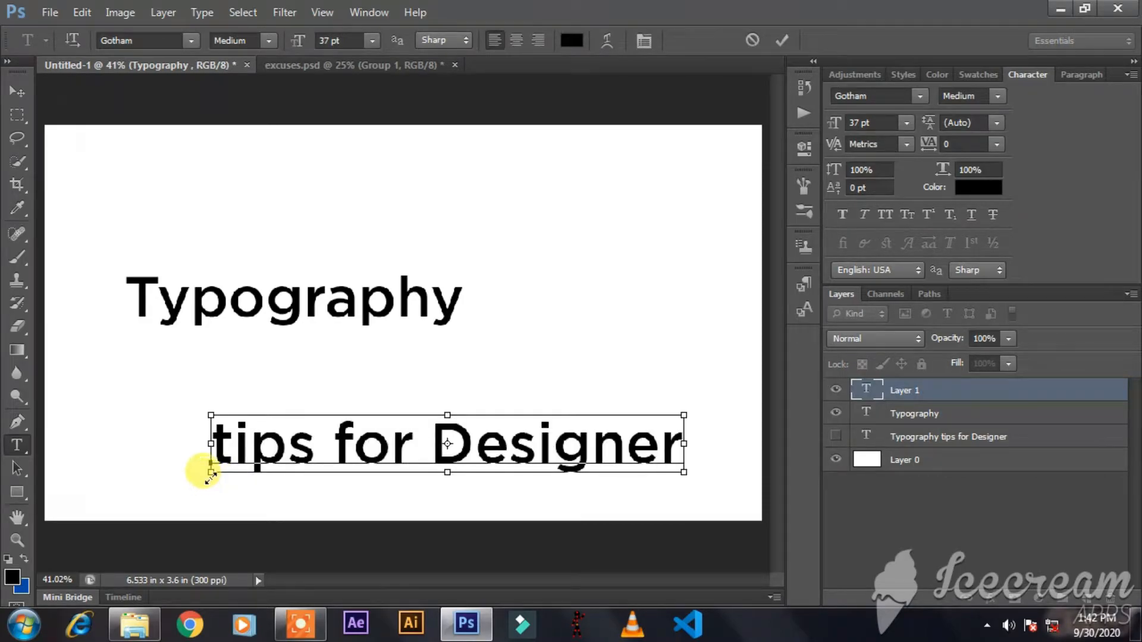
key(ctrl+a)
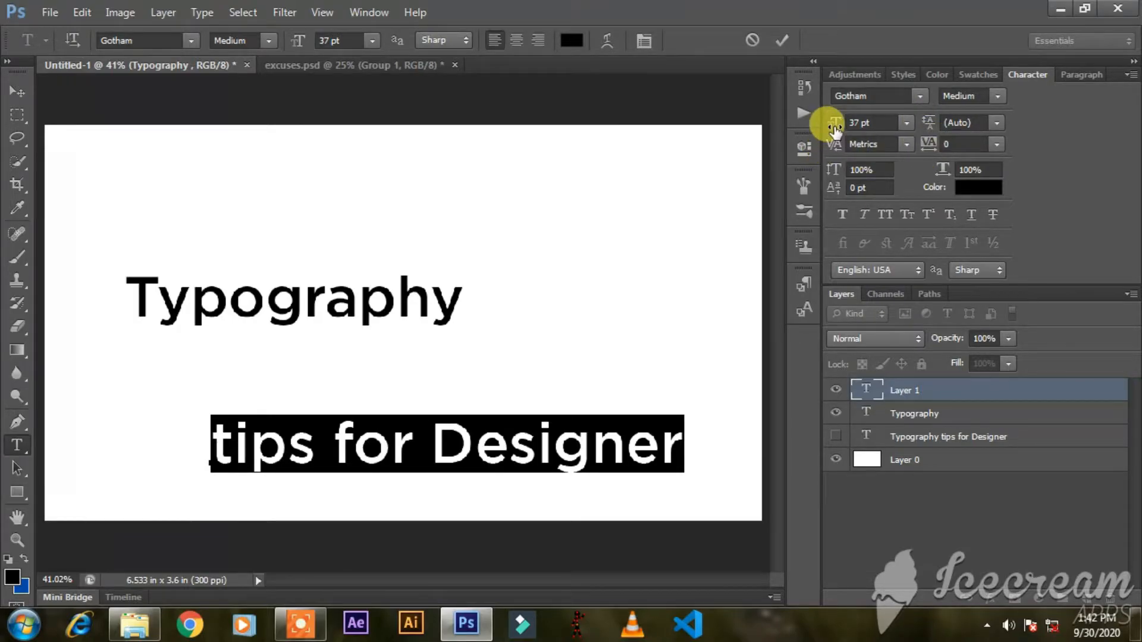
drag(834, 125, 805, 116)
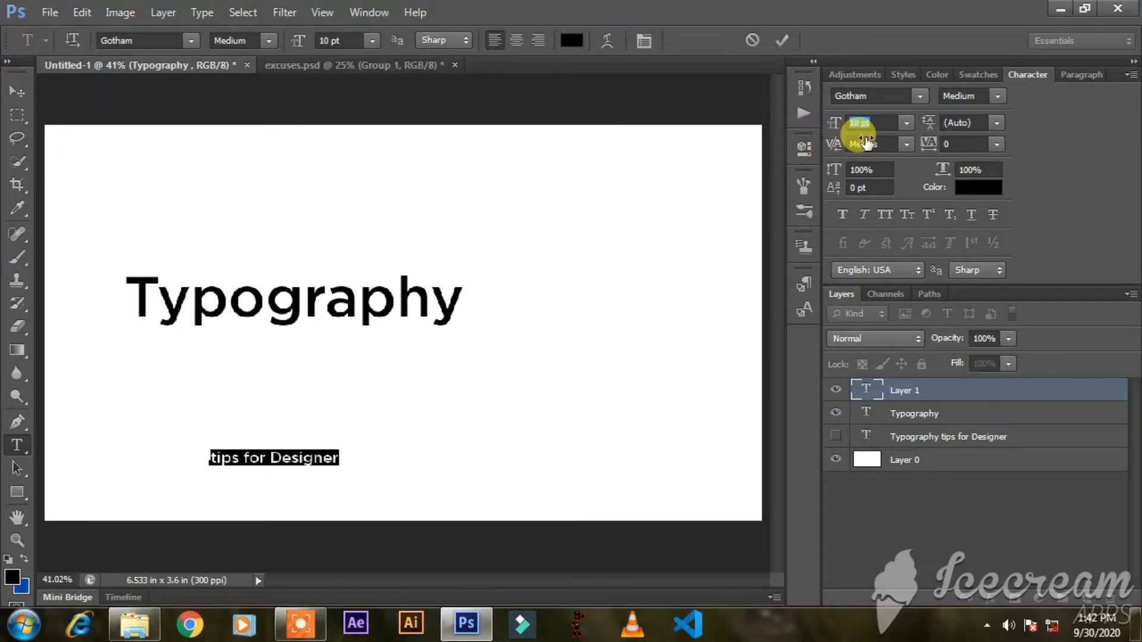
Set the tracking of "tips for Designer" to 540 and position the line directly beneath "Typography".
drag(931, 141, 954, 142)
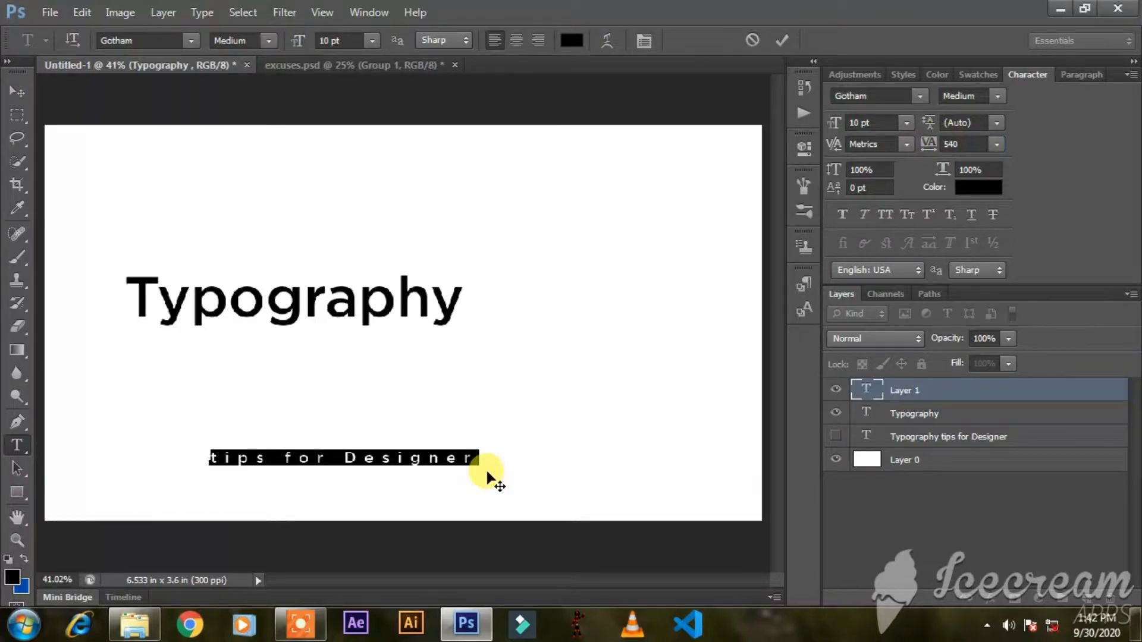
drag(433, 487, 369, 364)
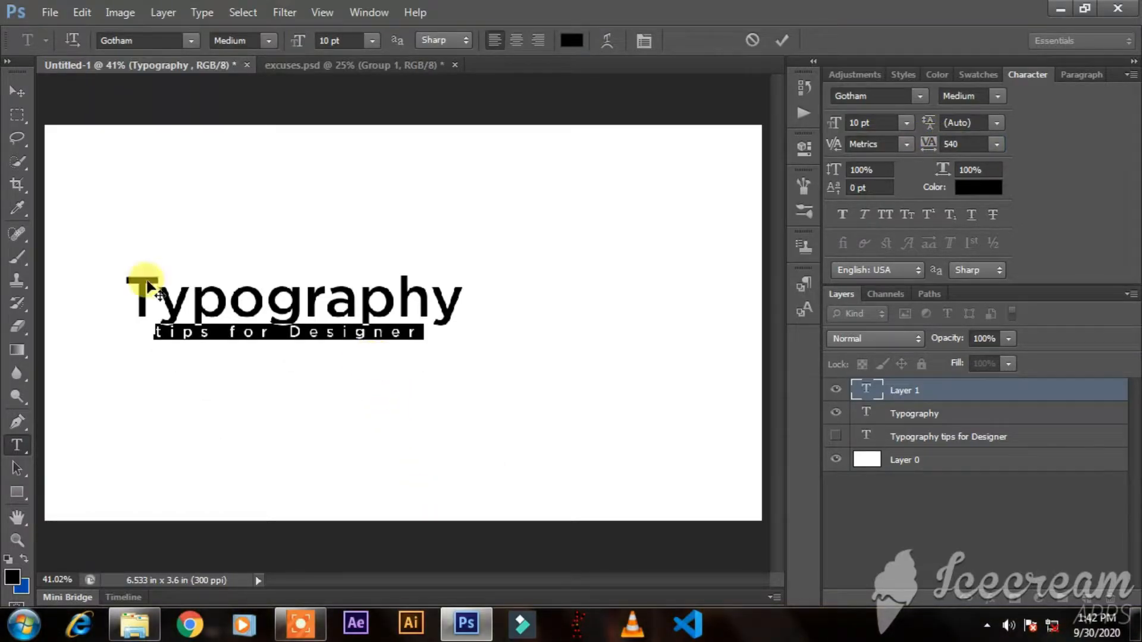
click(22, 85)
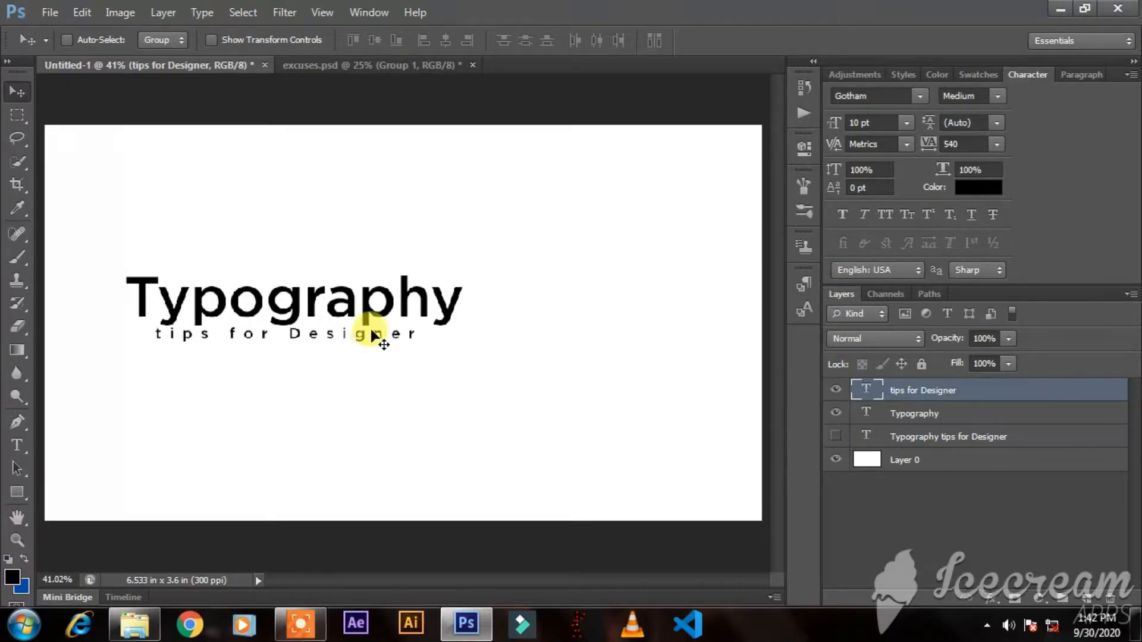
Format the "tips for Designer" text in all caps at 6.01 pt with a tracking of 1120.
double_click(861, 391)
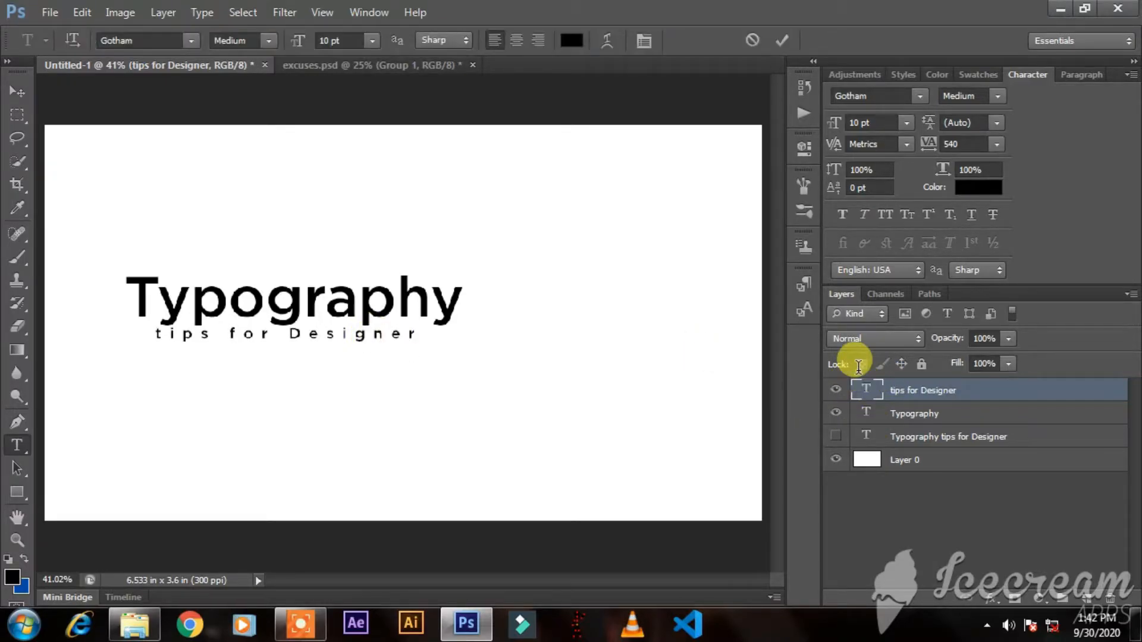
click(887, 214)
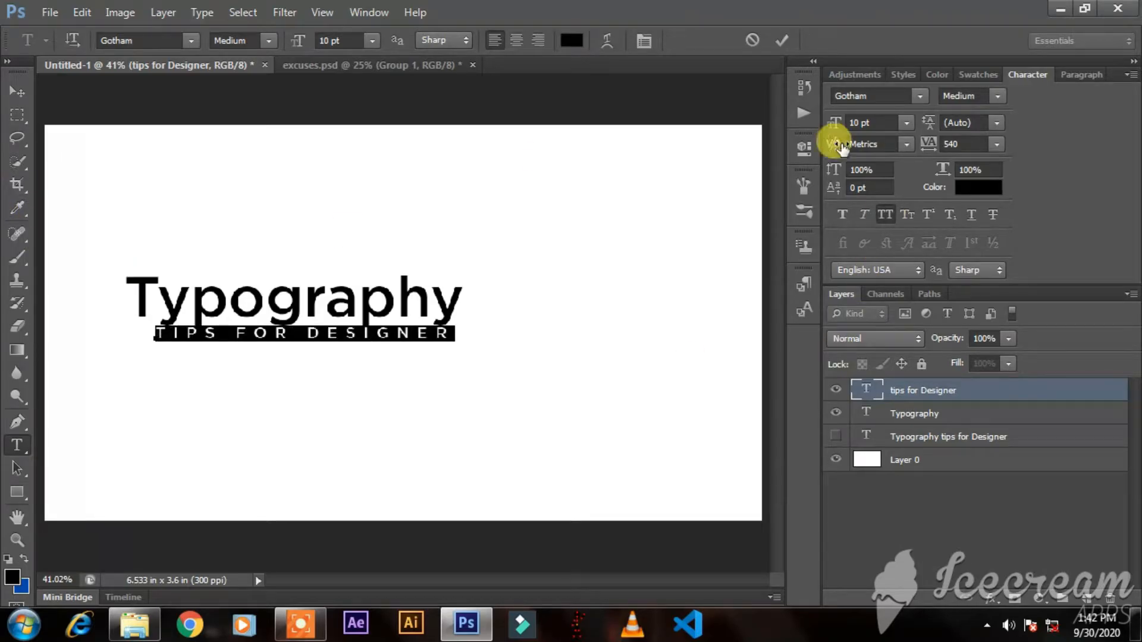
mouse_move(834, 124)
mouse_down()
mouse_move(819, 119)
mouse_move(830, 125)
mouse_up()
drag(930, 143, 959, 145)
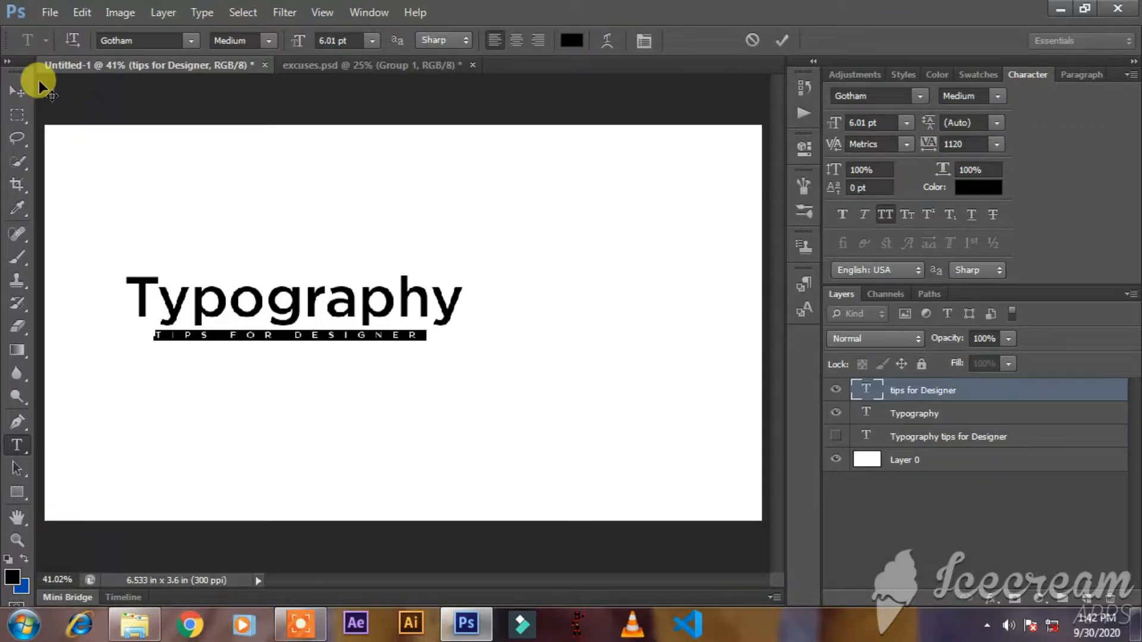
click(17, 91)
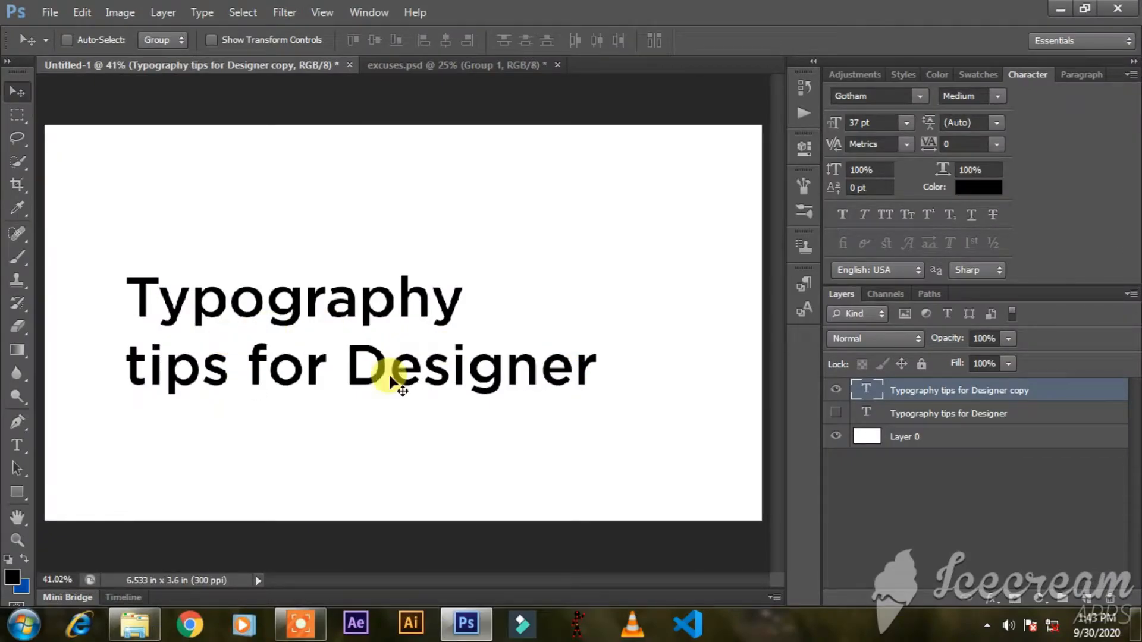
Format the "Typography tips for Designer copy" text in all caps and tighten its leading to 31 pt.
drag(391, 376, 395, 387)
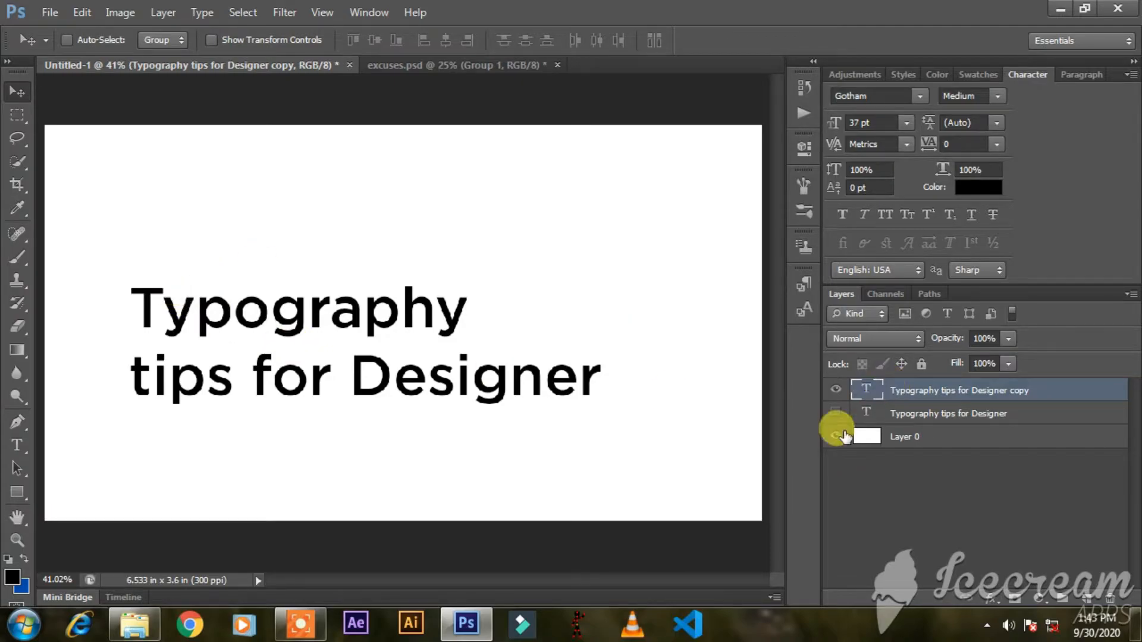
double_click(863, 393)
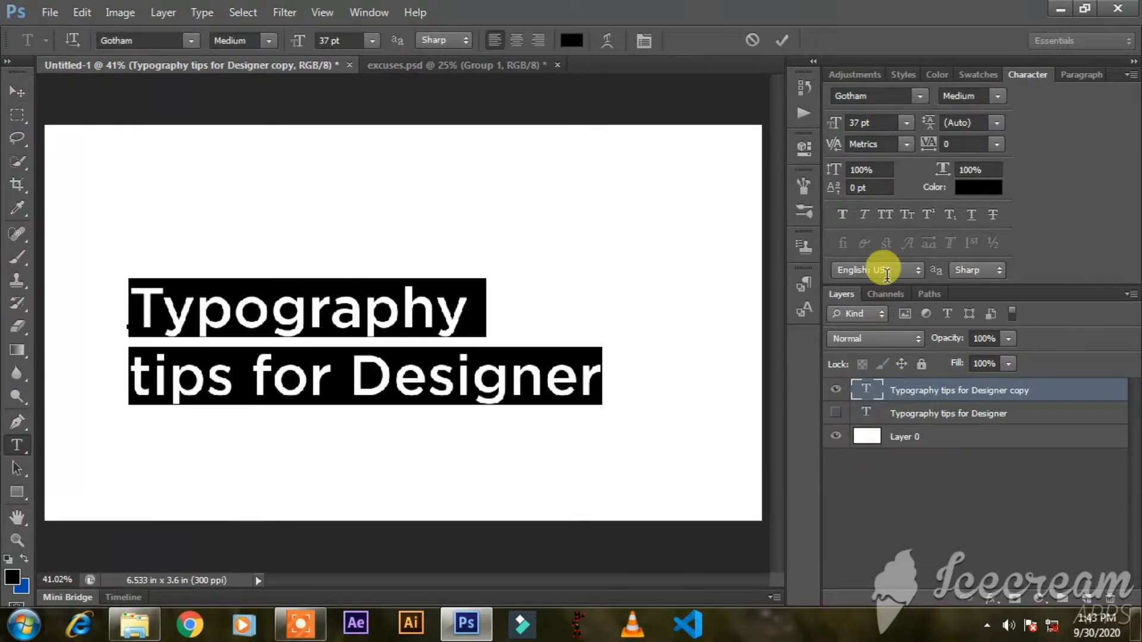
click(884, 214)
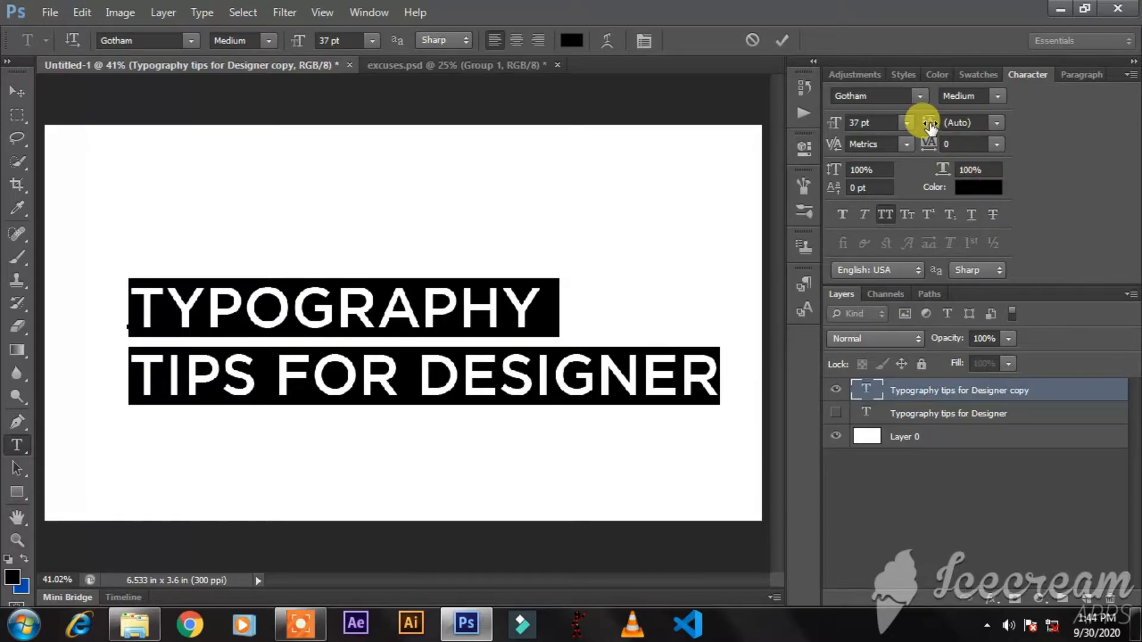
drag(930, 127, 958, 130)
click(17, 91)
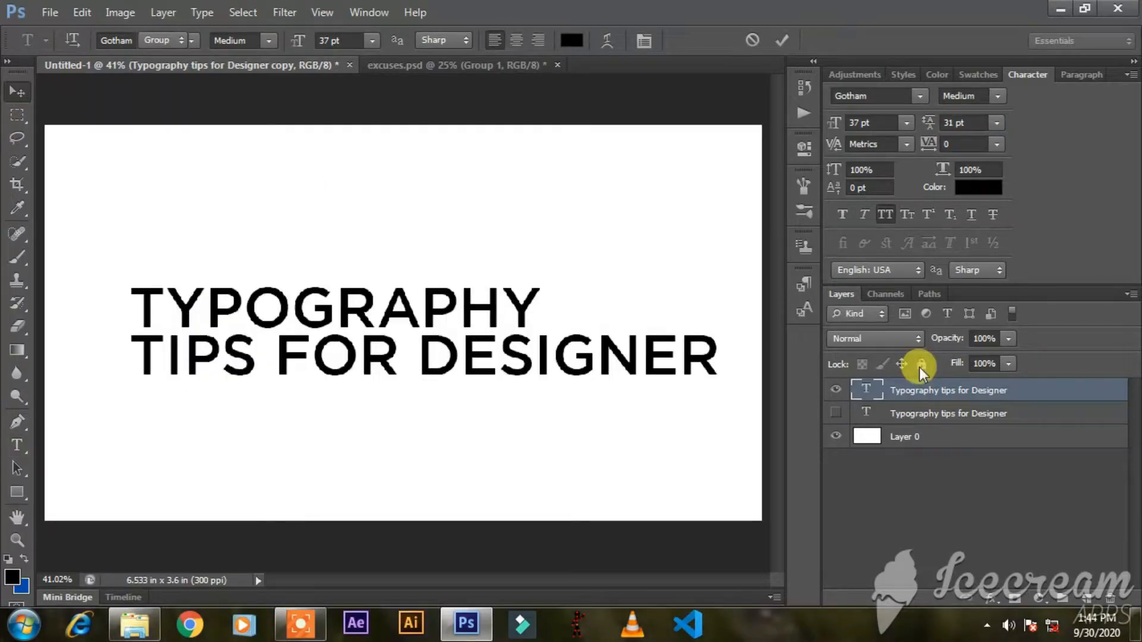
Show the original "Typography tips for Designer" layer and reposition the all-caps text to compare the two versions.
click(836, 415)
drag(560, 441, 551, 316)
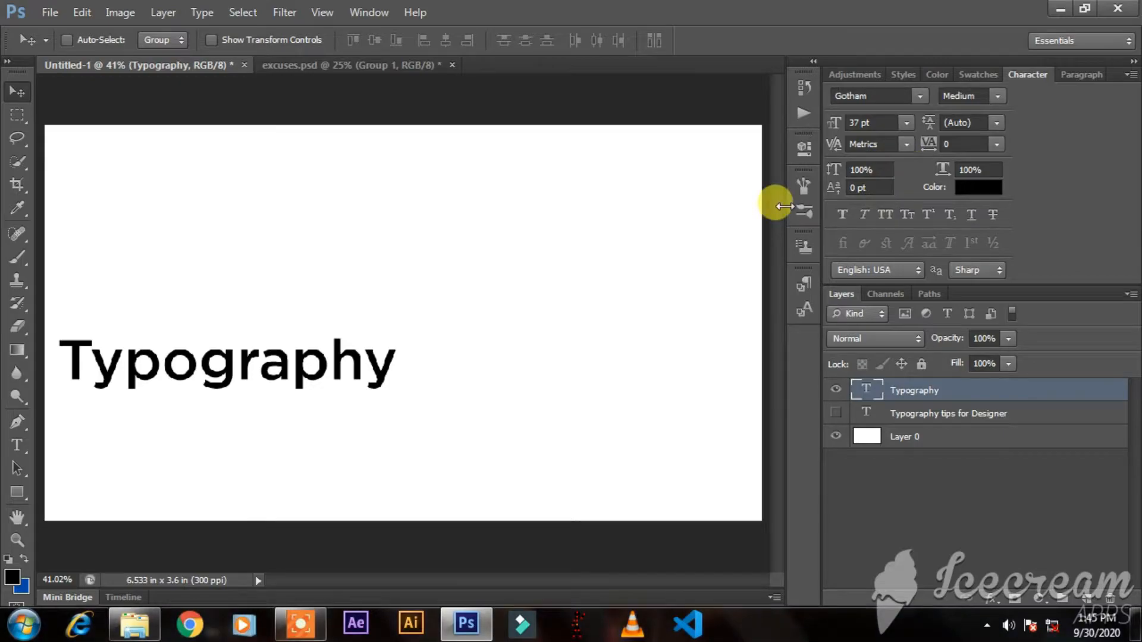
Try stretching the "Typography" text to 199.27% width and 82.67% height with Free Transform.
key(ctrl+t)
drag(397, 360, 729, 391)
mouse_move(396, 327)
mouse_down()
mouse_move(434, 153)
mouse_move(421, 140)
mouse_move(401, 348)
mouse_up()
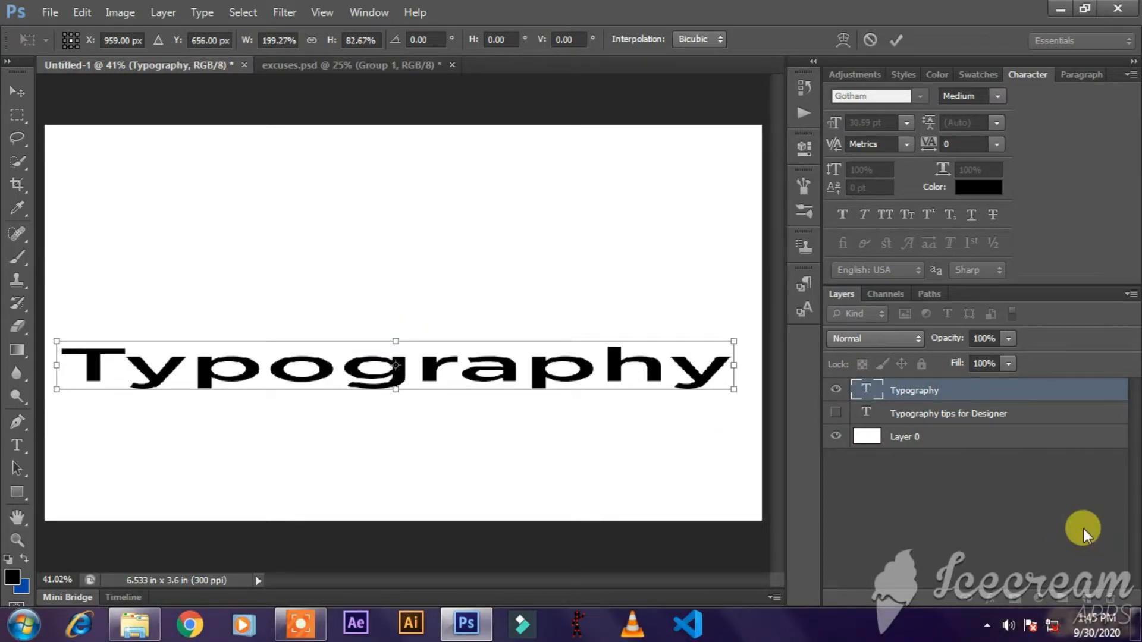
key(Escape)
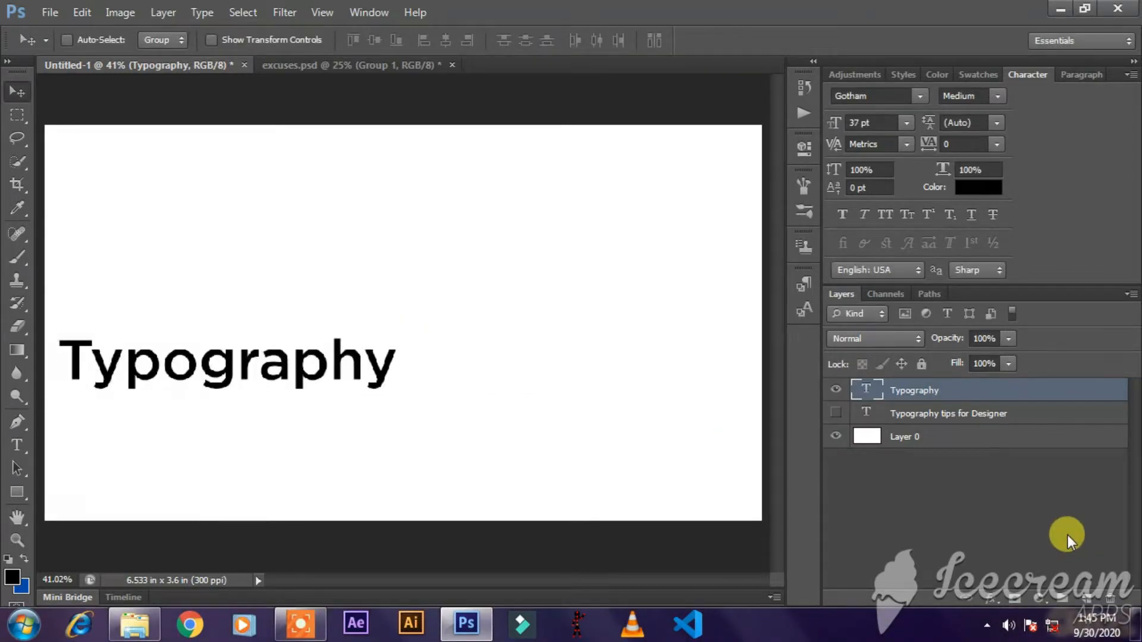
Try a tracking of 360 on the "Typography" text and reset it to 0.
double_click(868, 390)
mouse_move(928, 149)
mouse_down()
mouse_move(961, 148)
mouse_move(931, 147)
mouse_up()
click(997, 144)
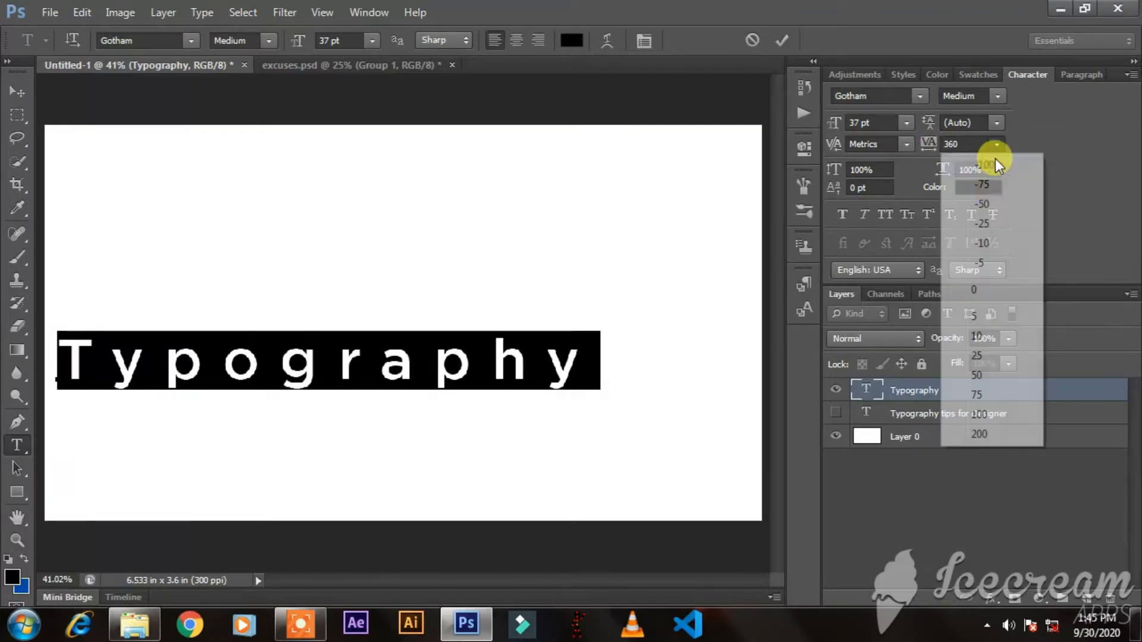
click(987, 289)
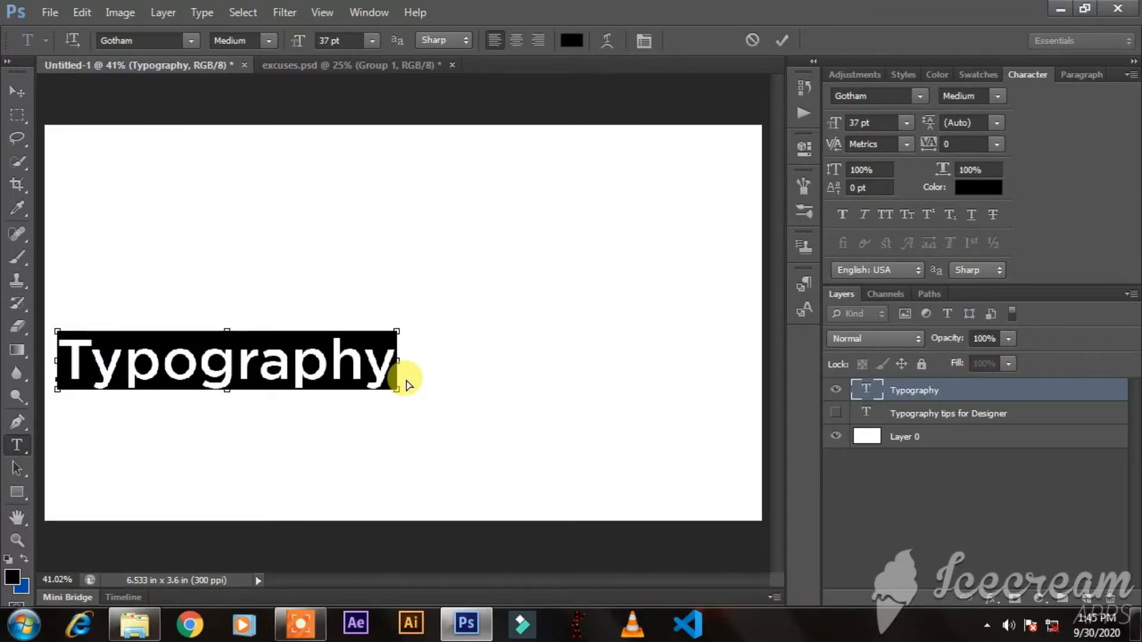
Try stretching the "Typography" text horizontally across the canvas while editing it, and undo the distortion.
drag(400, 363, 418, 358)
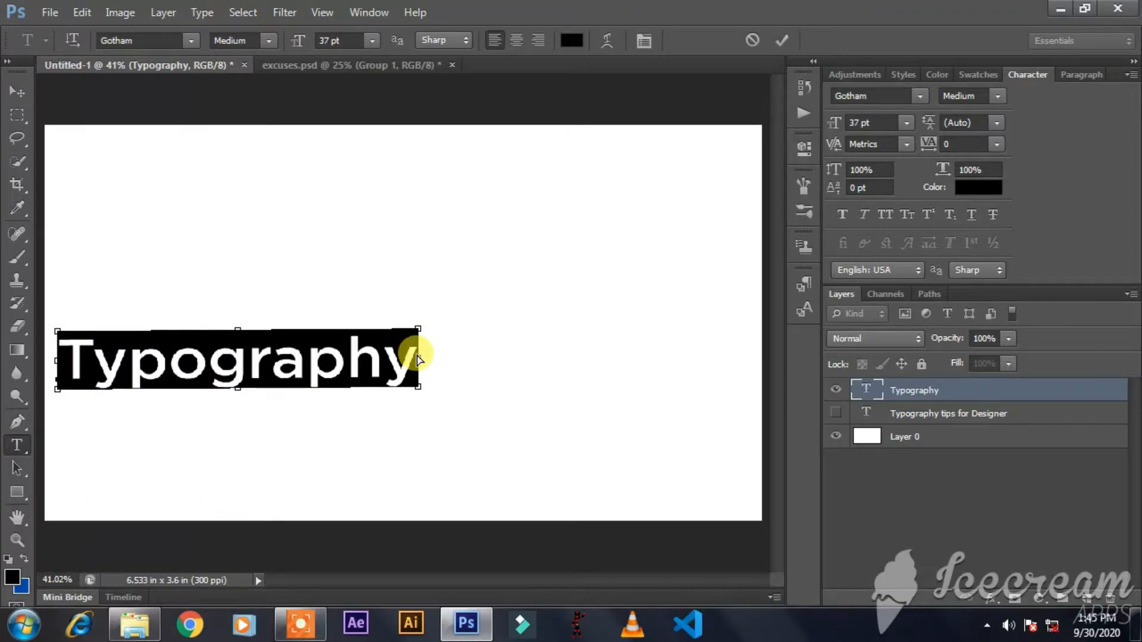
key(ctrl+z)
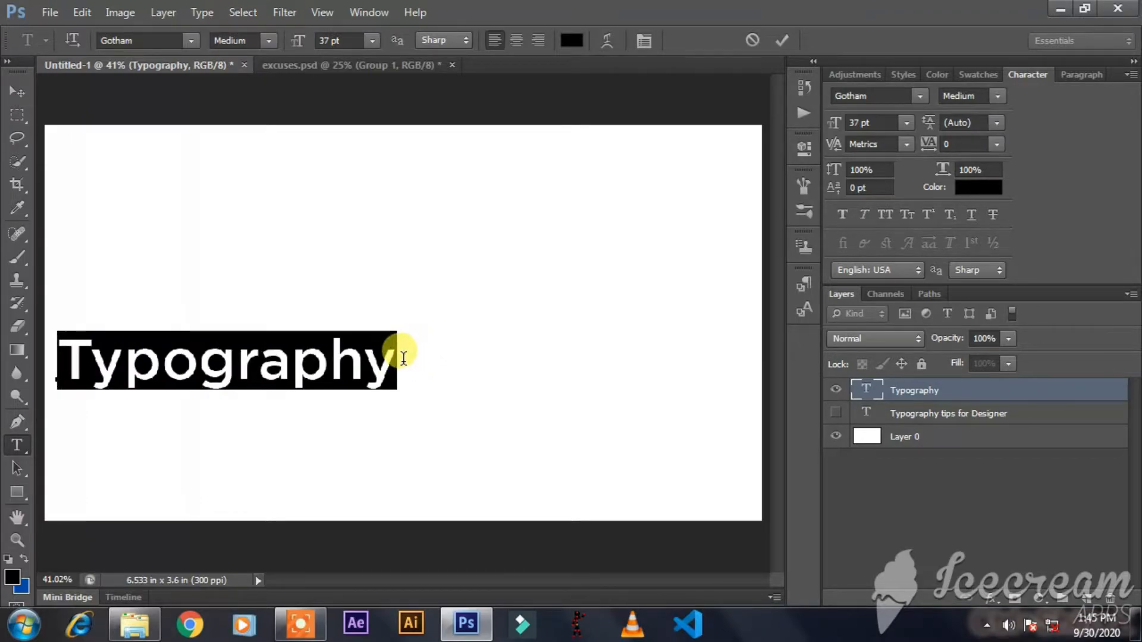
drag(400, 365, 742, 356)
key(BackSpace)
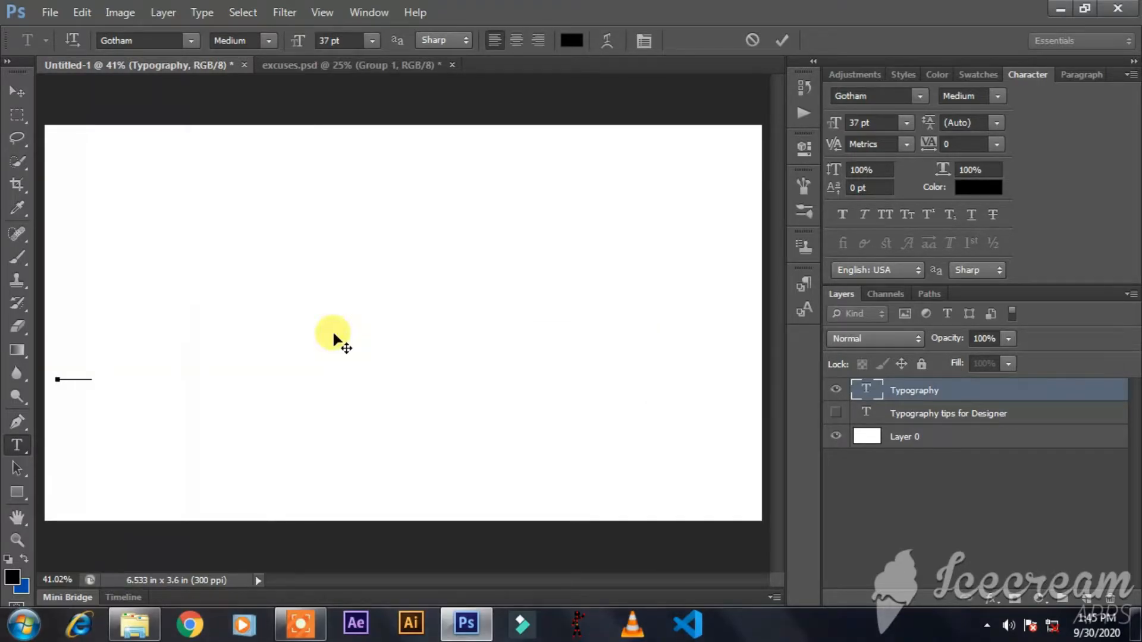
key(ctrl+z)
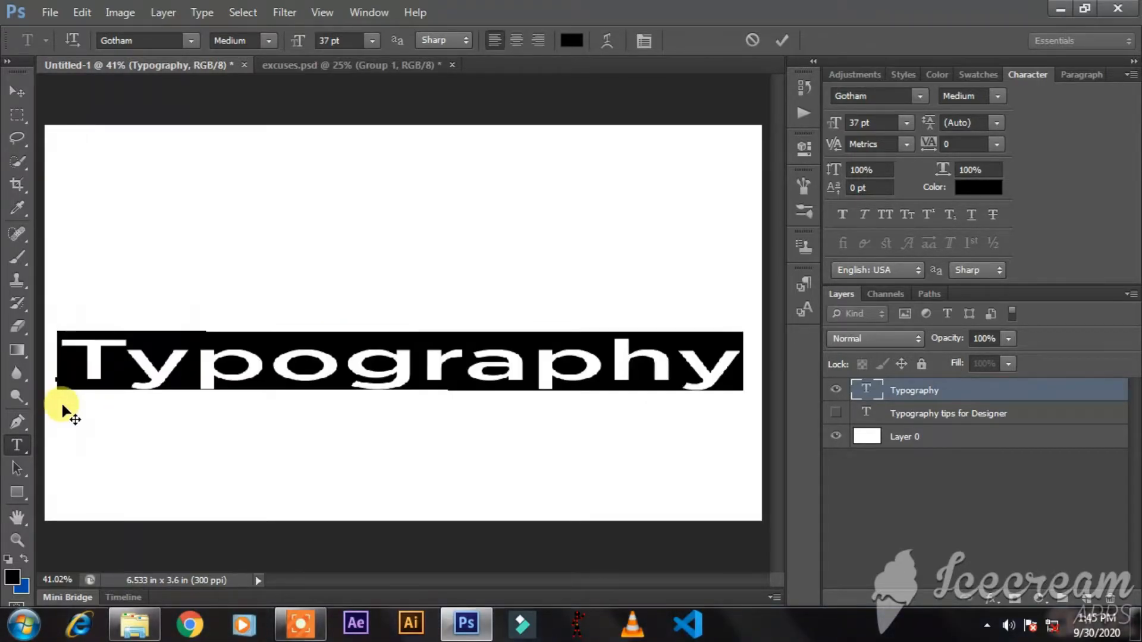
click(24, 101)
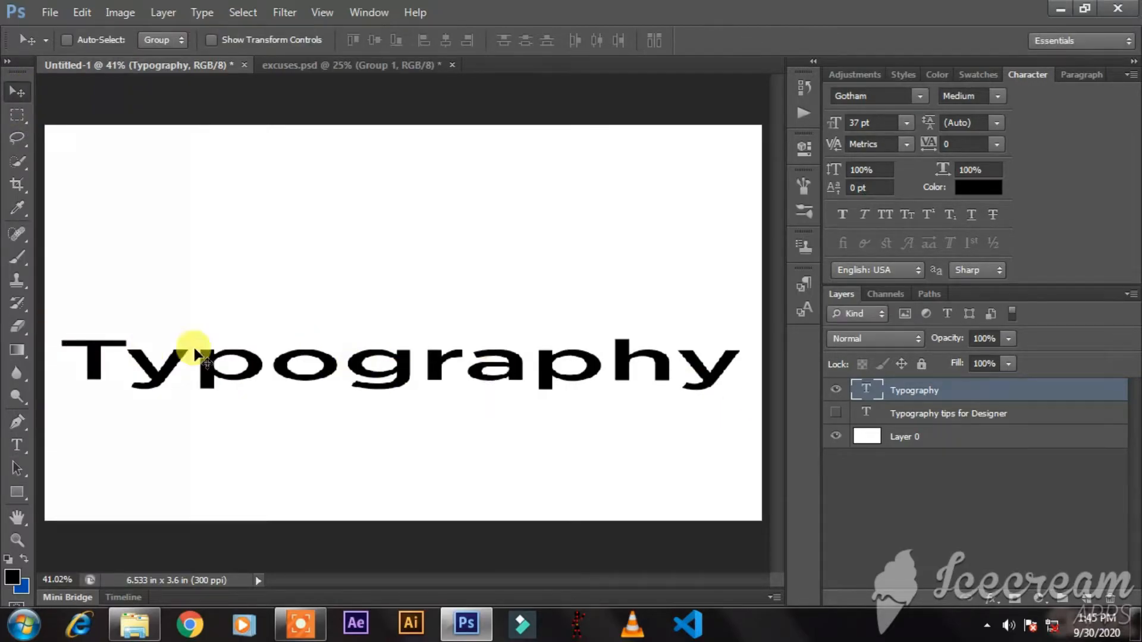
key(ctrl+alt+z)
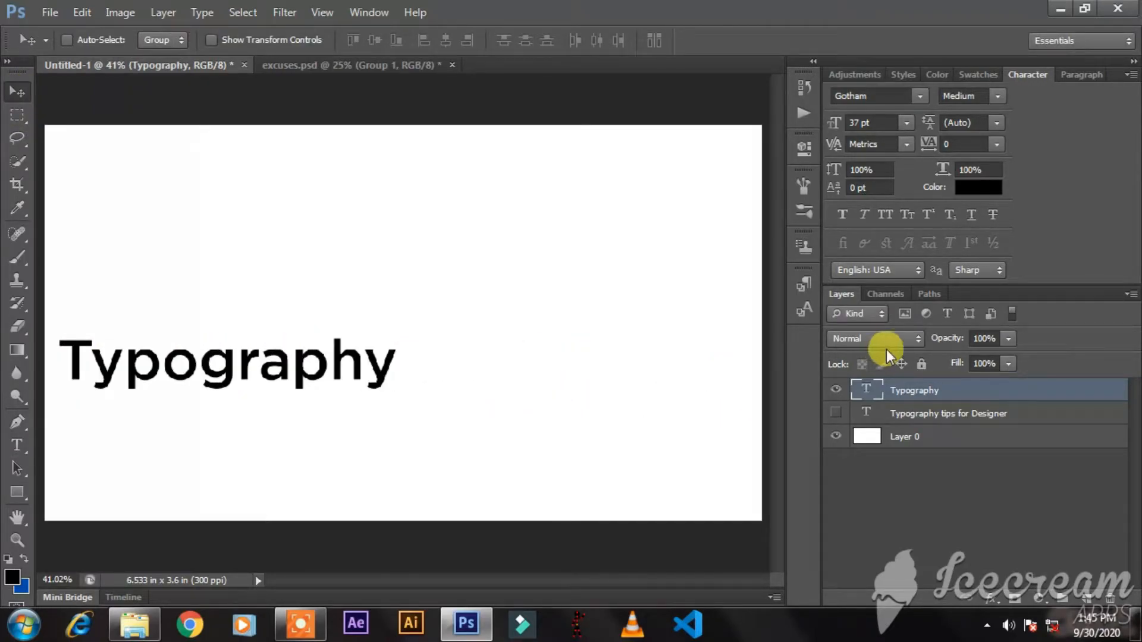
Set the tracking of the "Typography" text to 680 so the word spans the canvas width.
double_click(867, 390)
click(959, 144)
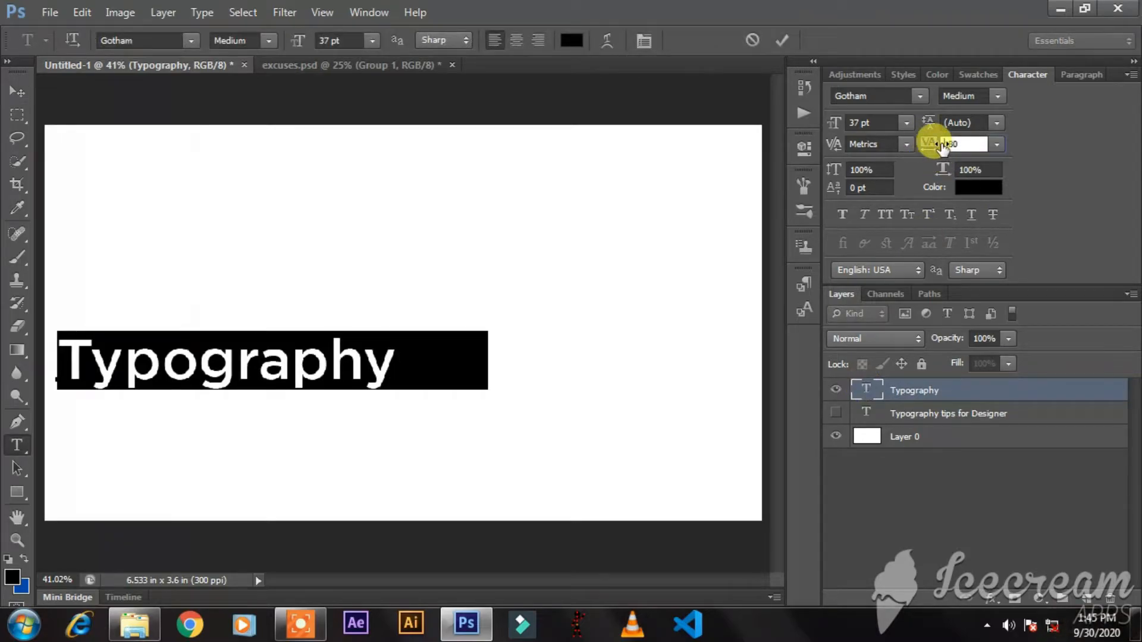
key(Return)
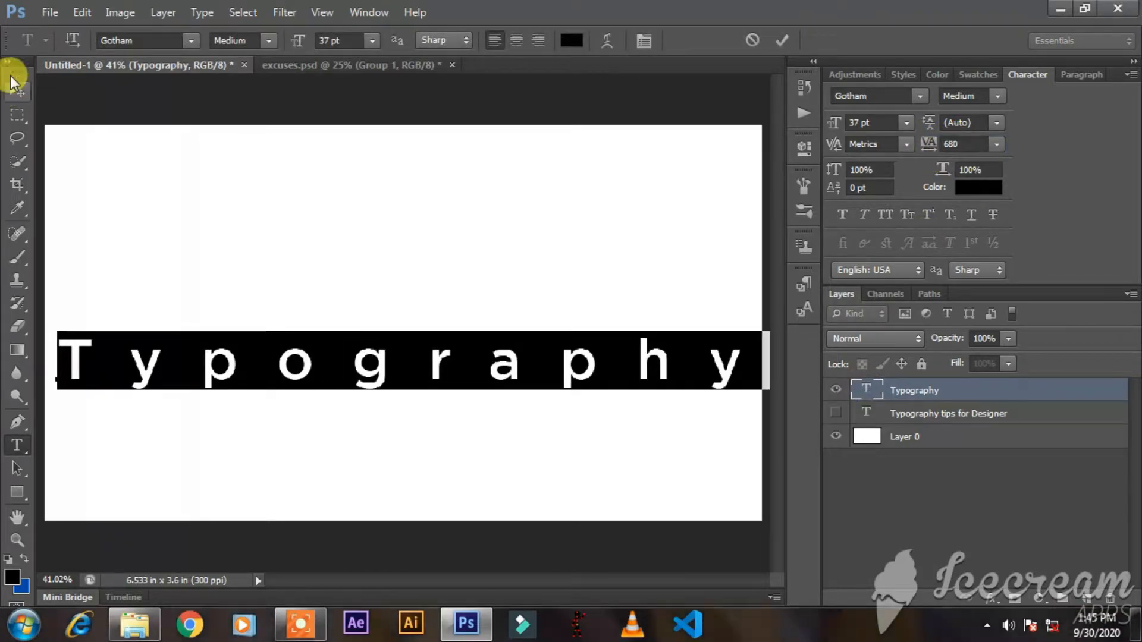
click(17, 90)
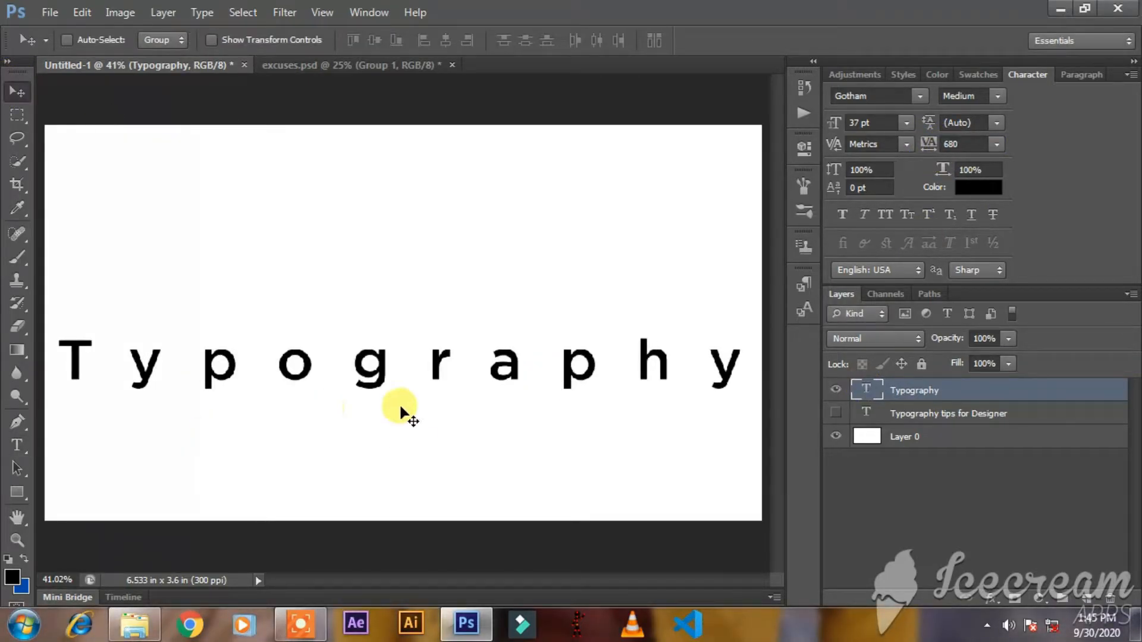
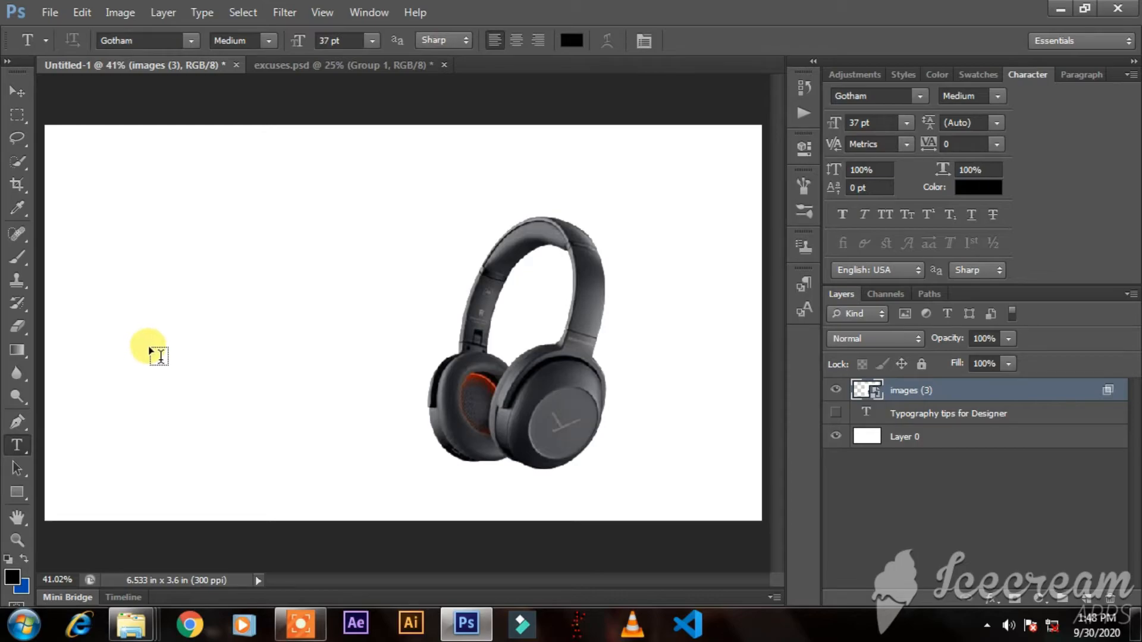
Add the text "Headphone" in 37 pt Gotham Medium and place it on the blank area beside the headphones.
click(176, 369)
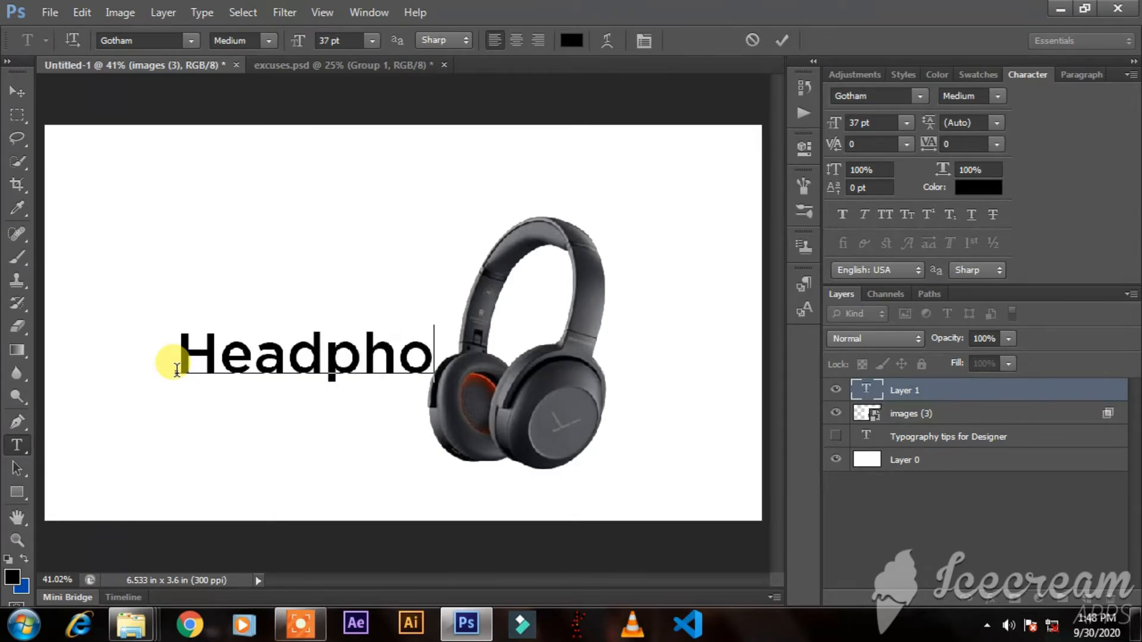
text(Headphonr)
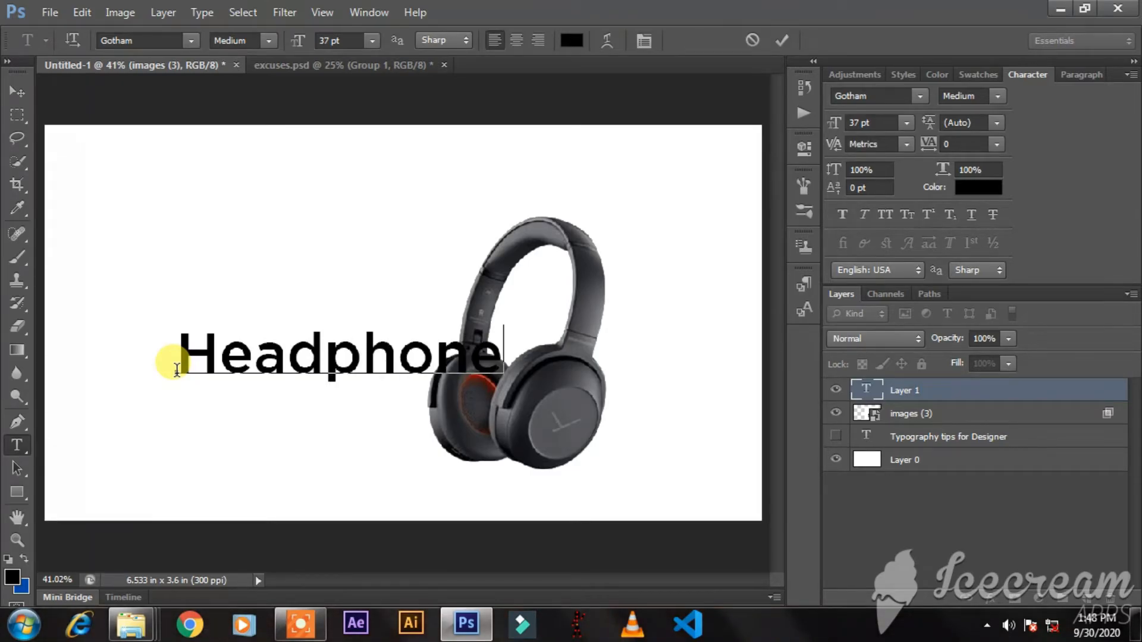
click(17, 91)
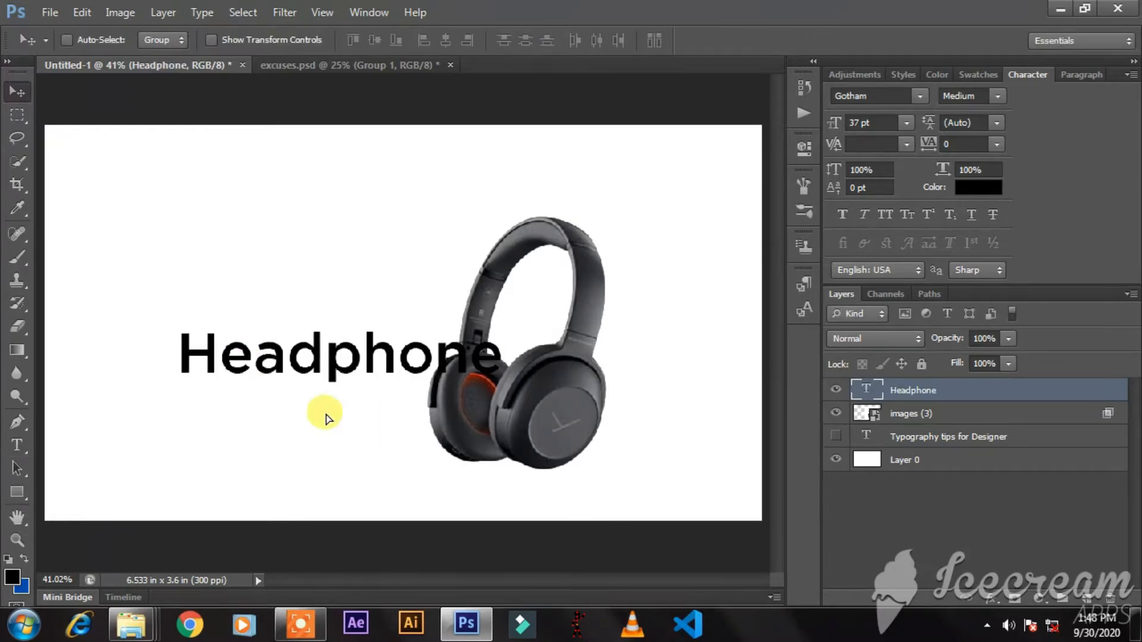
drag(324, 413, 262, 382)
Recolor the "Headphone" text to orange ff7350, starting from a color sampled on the ear cup, and shift it closer to the headphones.
click(934, 190)
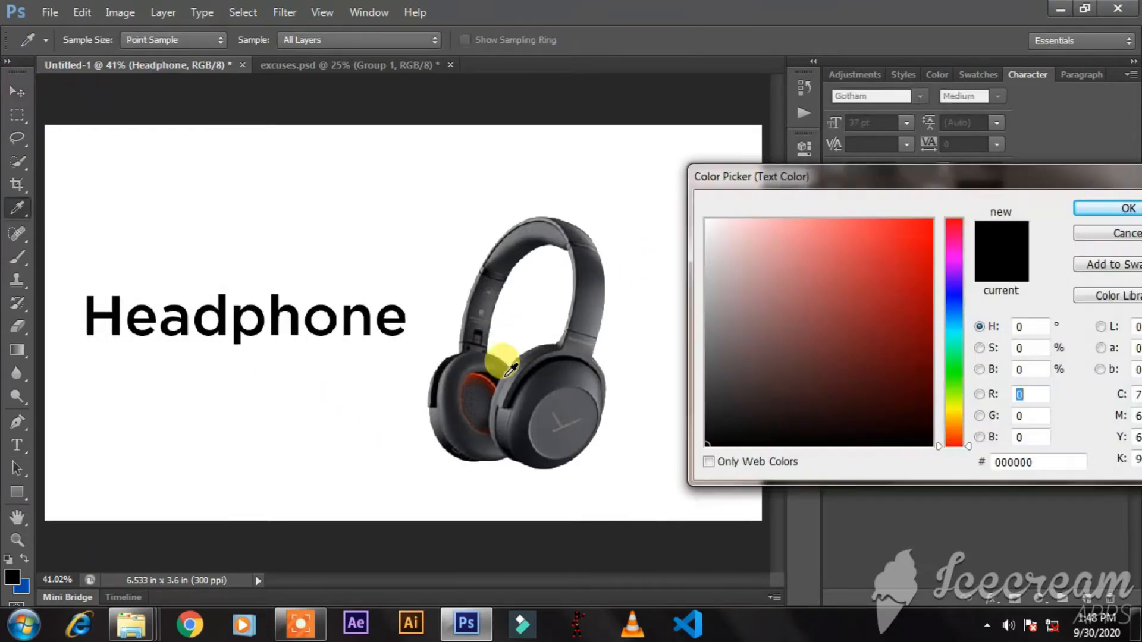
click(467, 363)
click(470, 366)
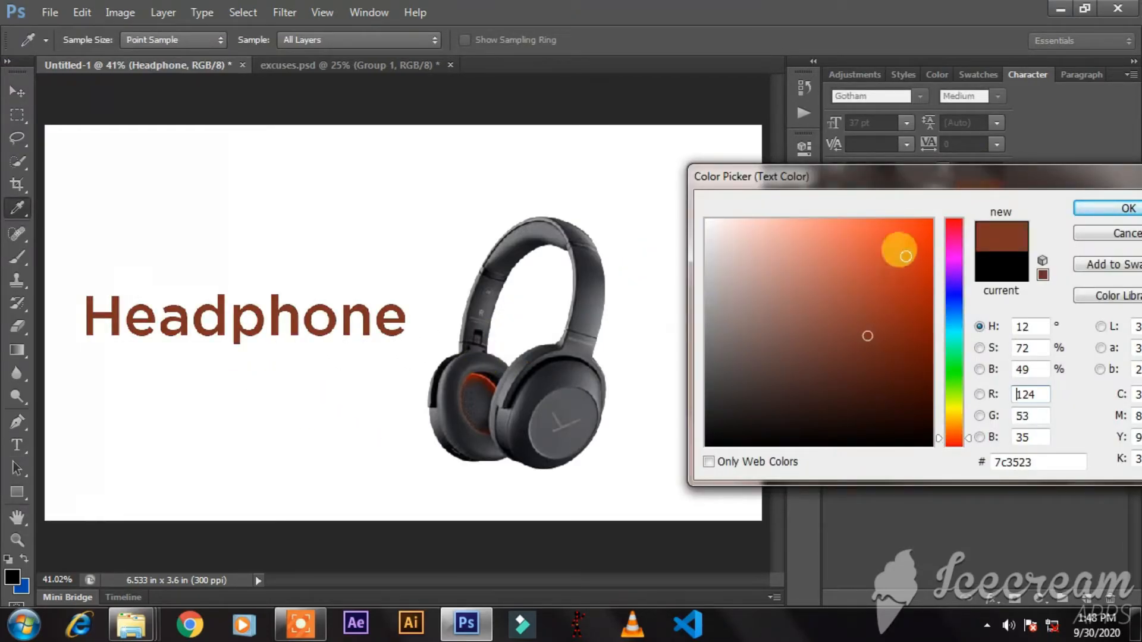
drag(897, 248, 893, 219)
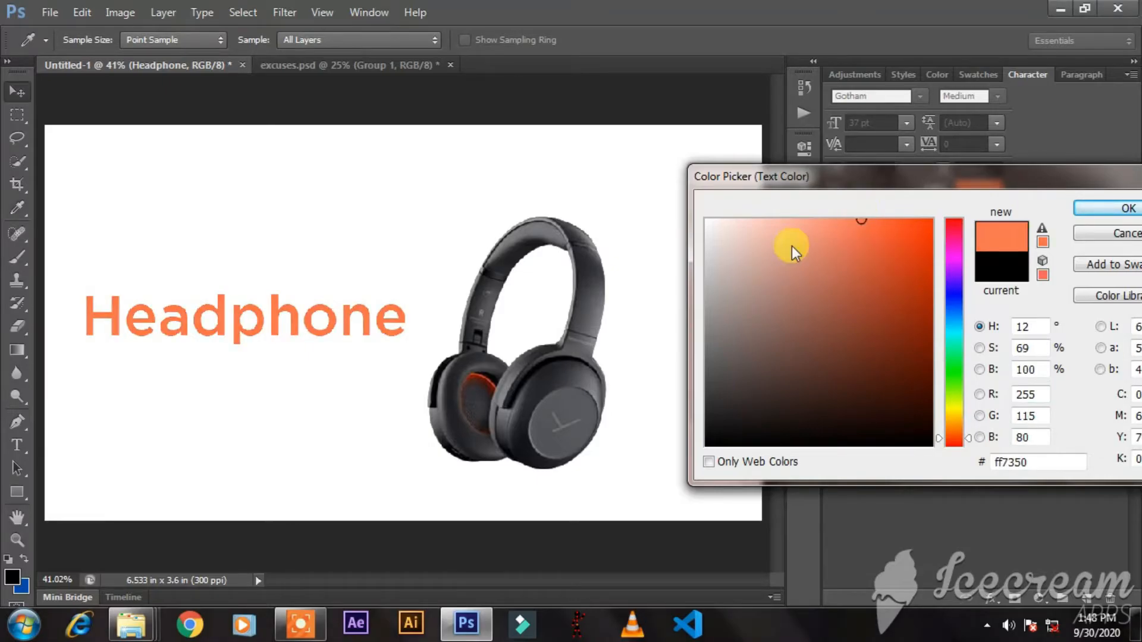
key(Return)
drag(287, 347, 322, 368)
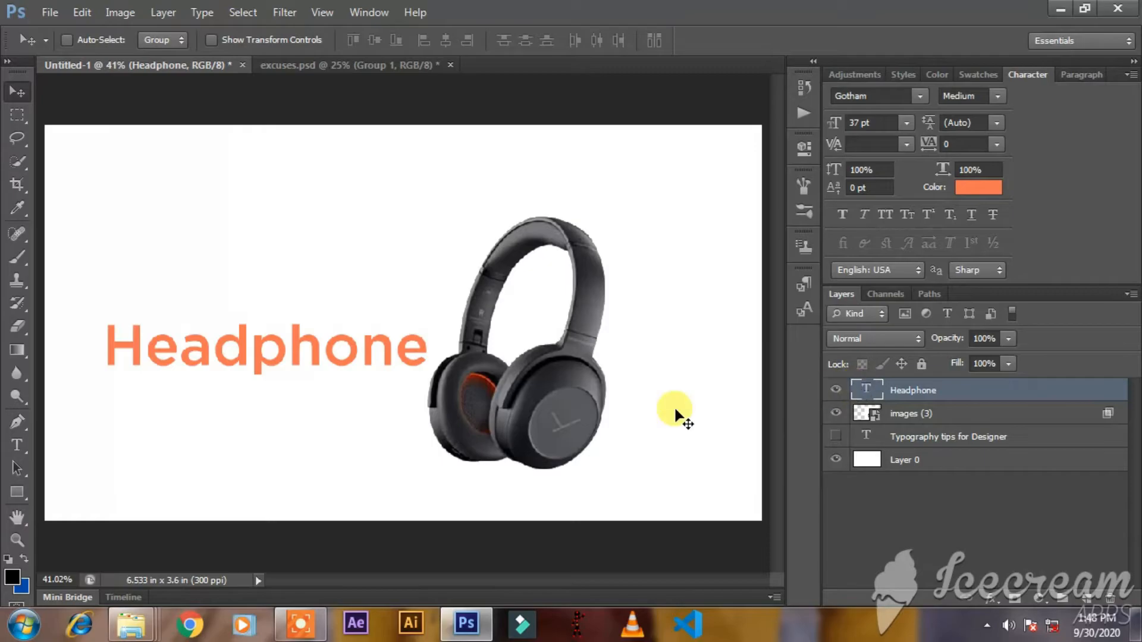
Delete the single-line "Headphone" text layer.
double_click(863, 387)
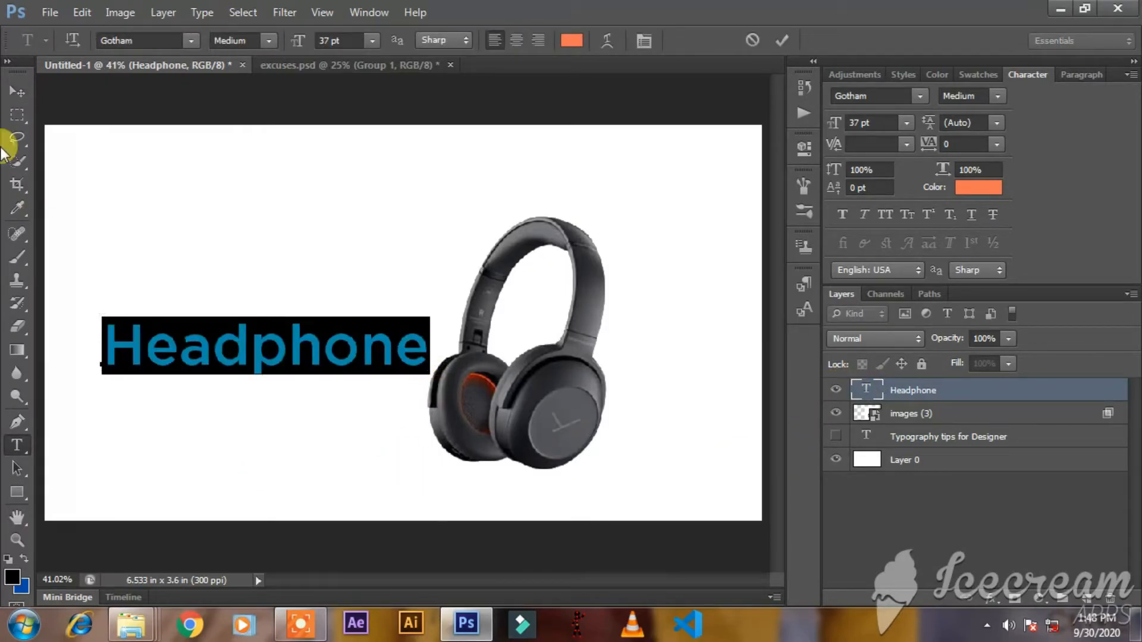
click(10, 93)
key(Delete)
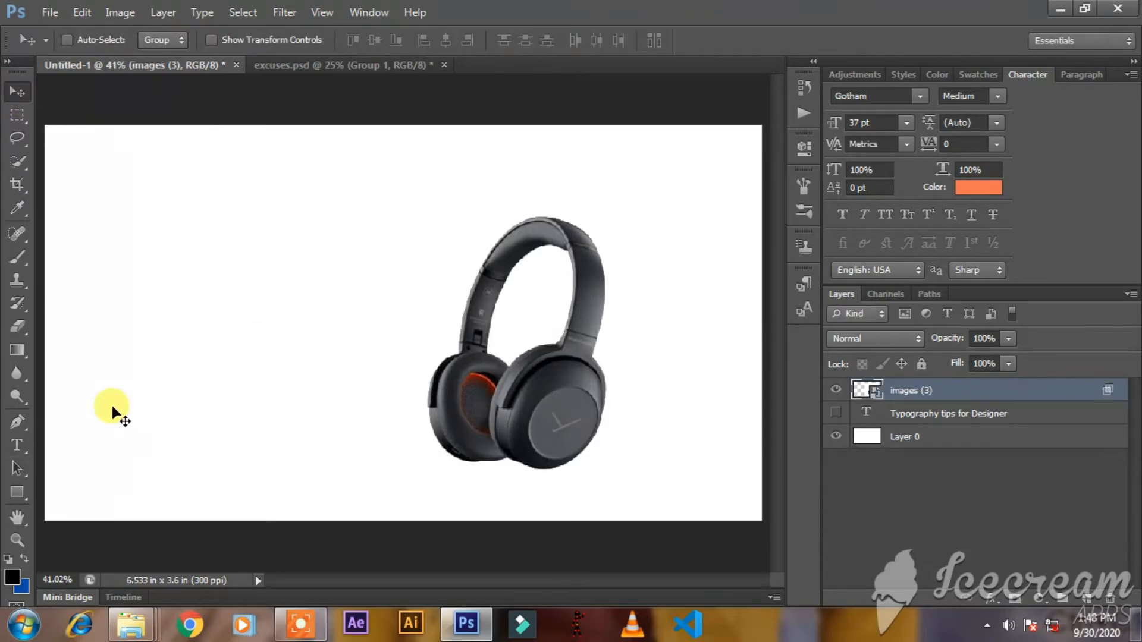
Draw a text box beside the headphones containing "Headphone" at 36 pt with a tracking of 180.
click(15, 449)
drag(283, 222, 427, 416)
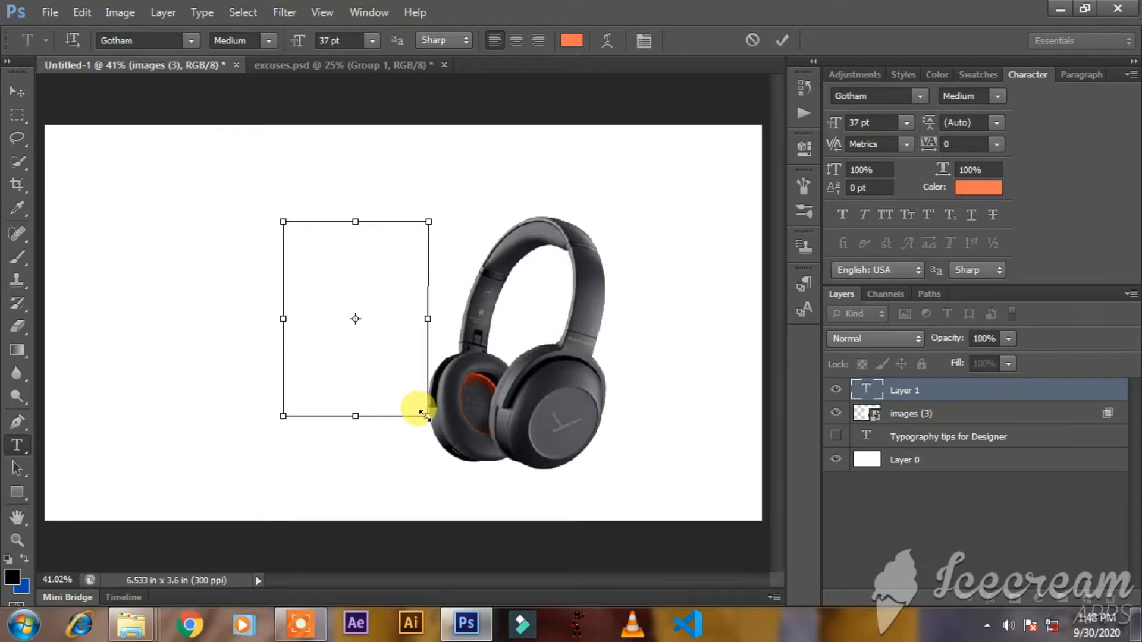
text(Headphon)
key(ctrl+a)
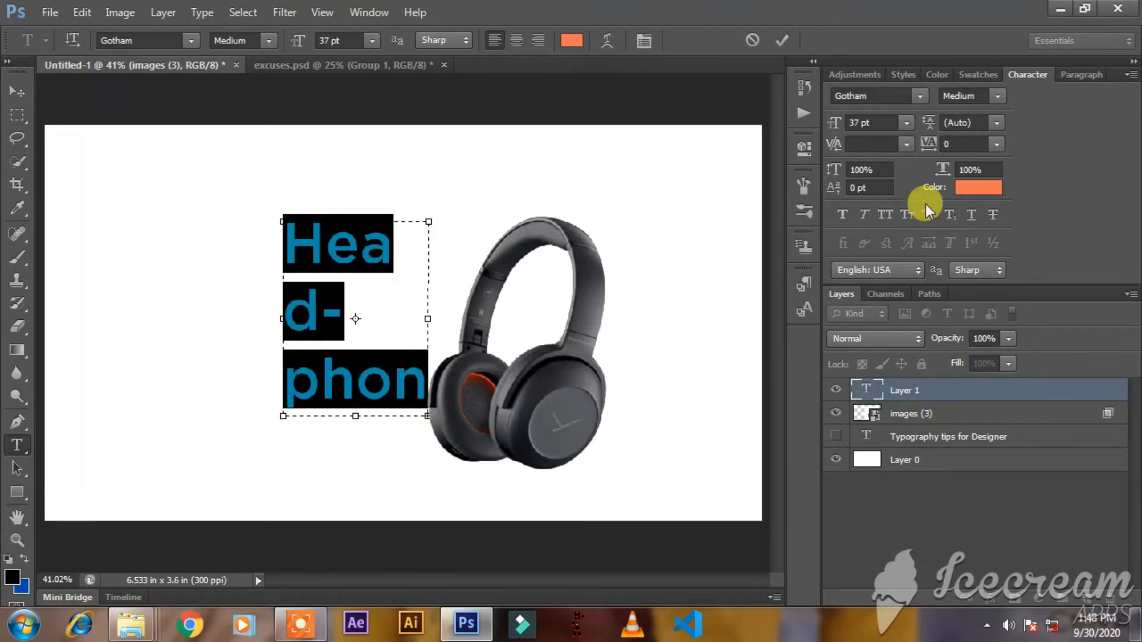
drag(840, 125, 837, 126)
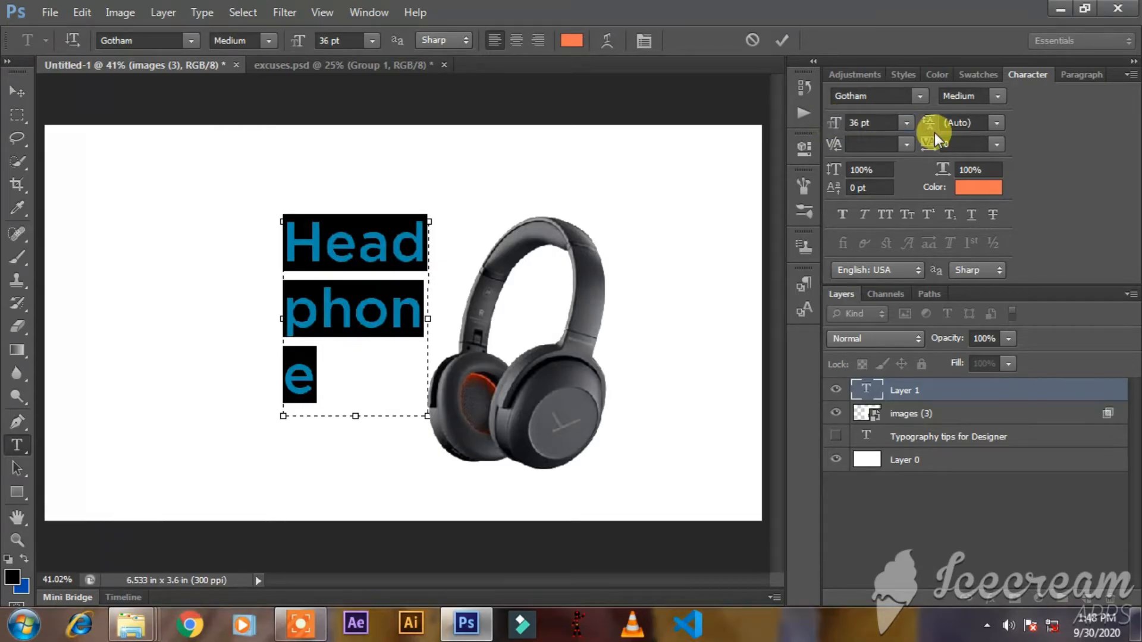
mouse_move(930, 140)
mouse_down()
mouse_move(946, 142)
mouse_move(932, 142)
mouse_up()
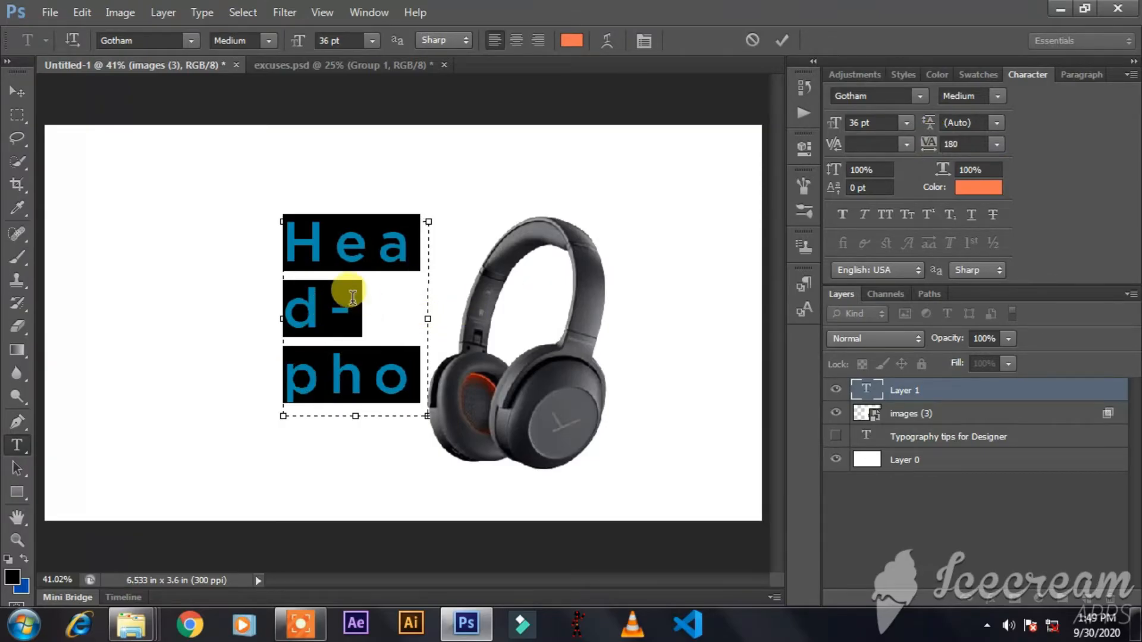
Try removing the hyphenated "d-" from the second line of the "Headphone" text and restore it.
click(292, 357)
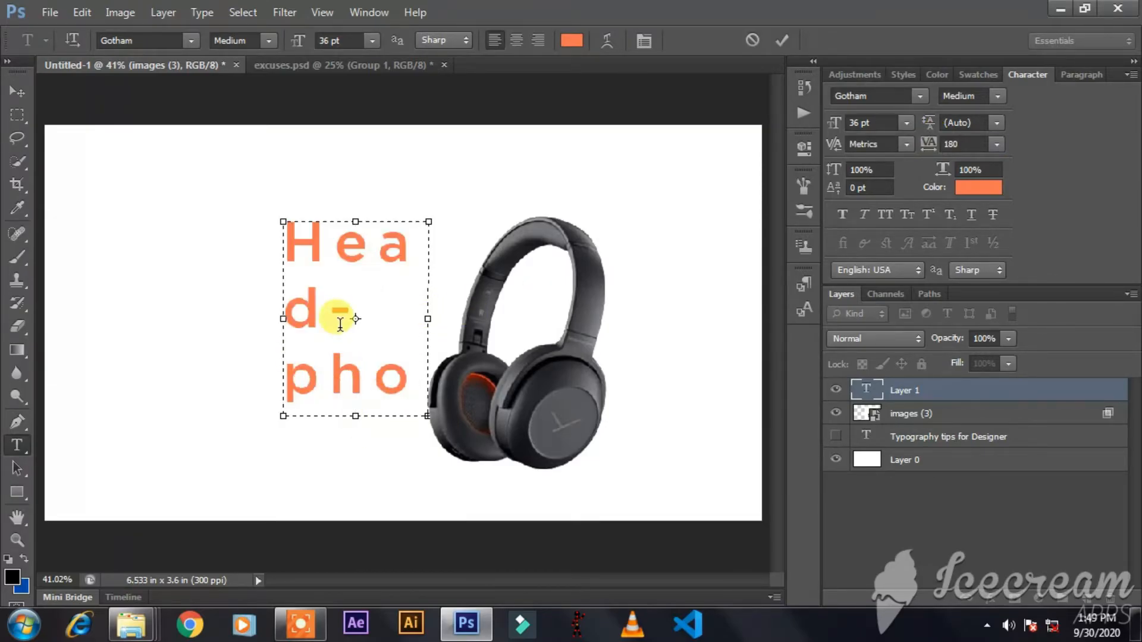
click(362, 306)
key(BackSpace)
key(BackSpace)
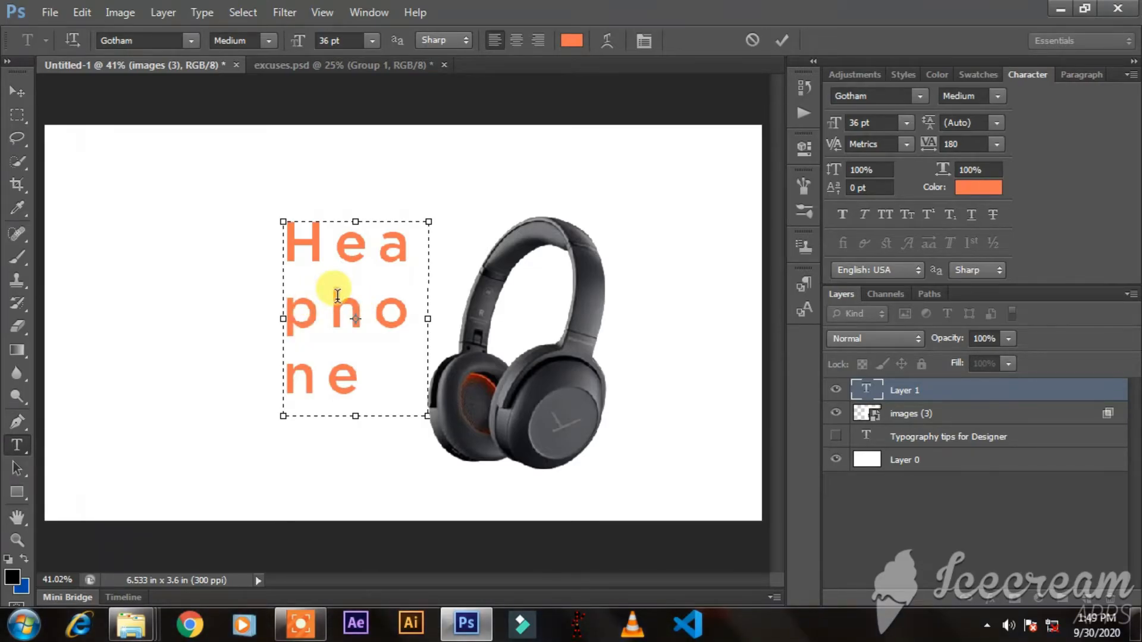
text(d-)
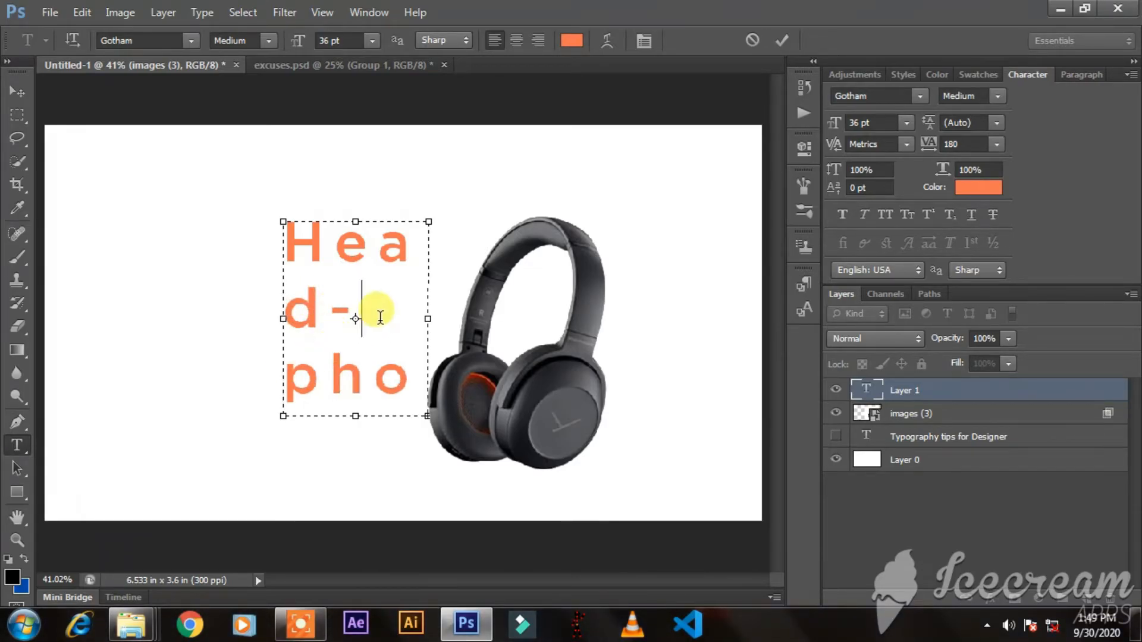
key(BackSpace)
key(BackSpace)
text(d-)
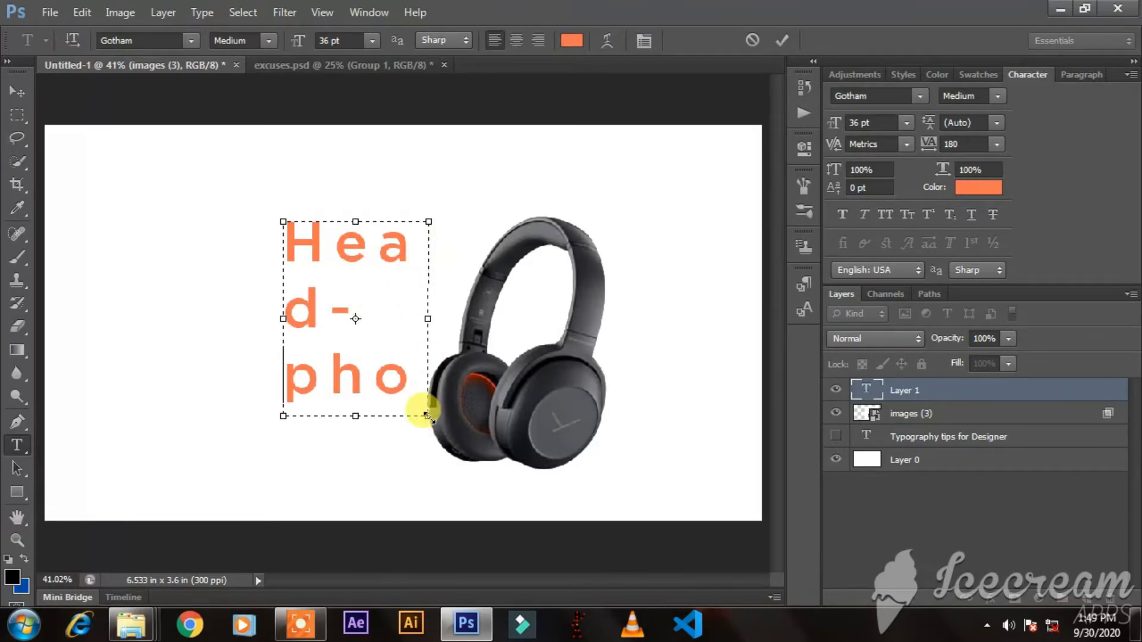
Enlarge the text box downward and set the whole "Headphone" text to 34 pt with a tracking of 0.
drag(427, 416, 435, 475)
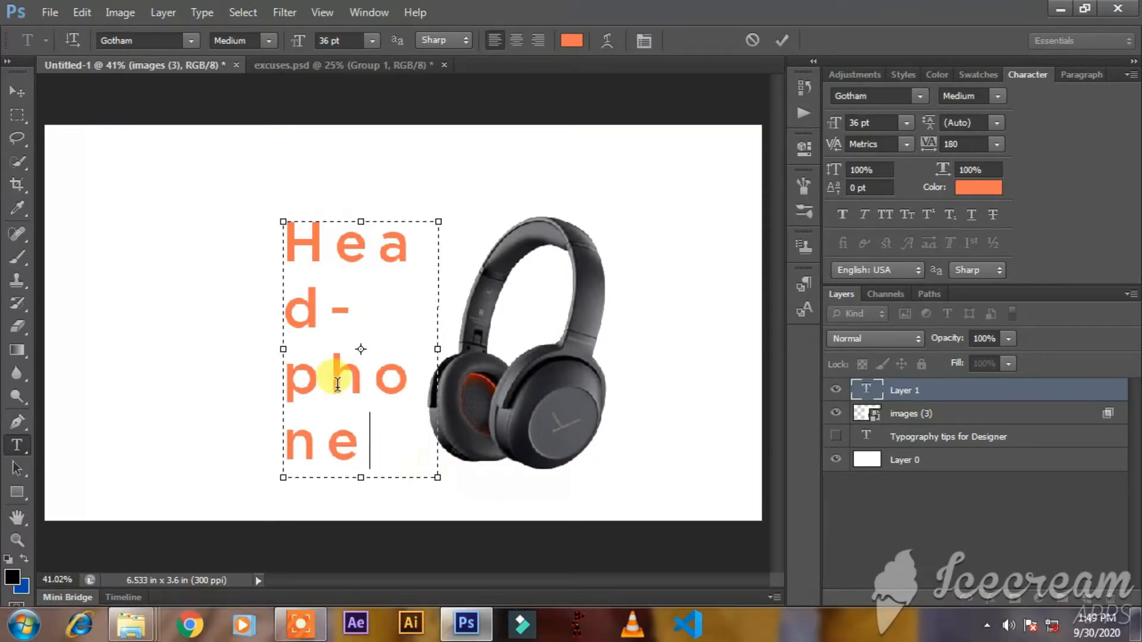
key(ctrl+a)
mouse_move(925, 146)
mouse_down()
mouse_move(943, 147)
mouse_move(908, 148)
mouse_up()
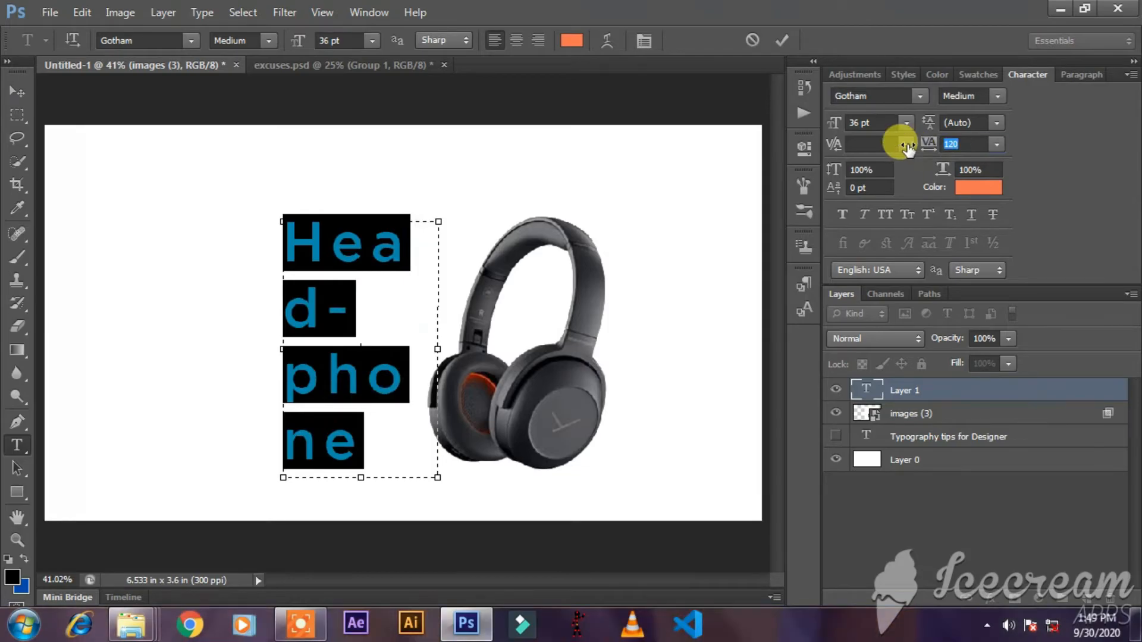
drag(834, 123, 831, 124)
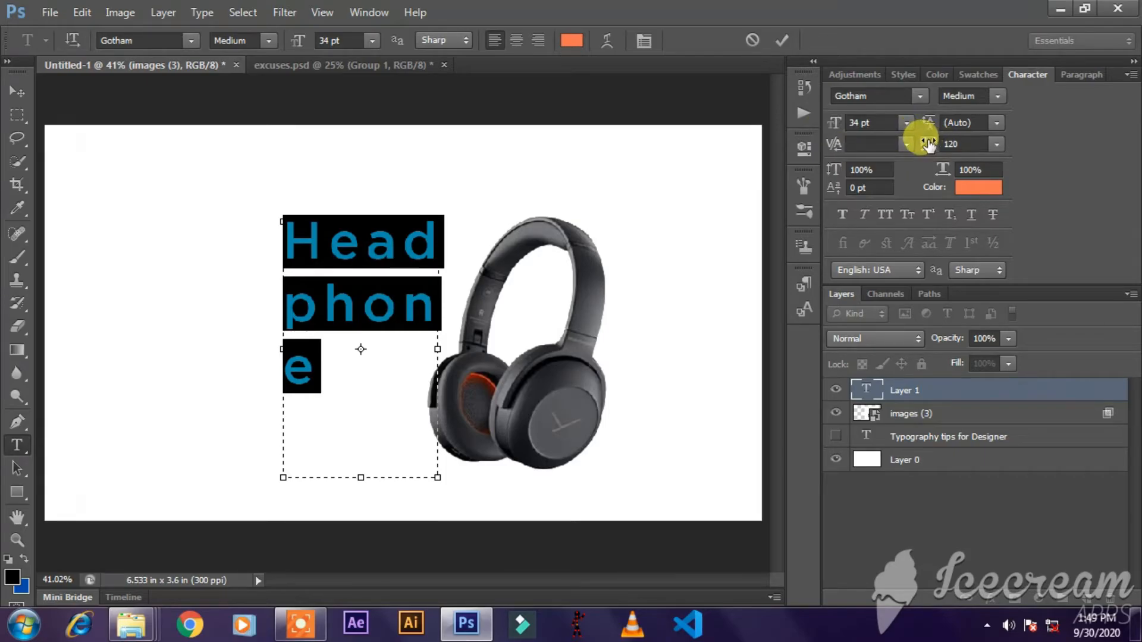
drag(928, 143, 904, 134)
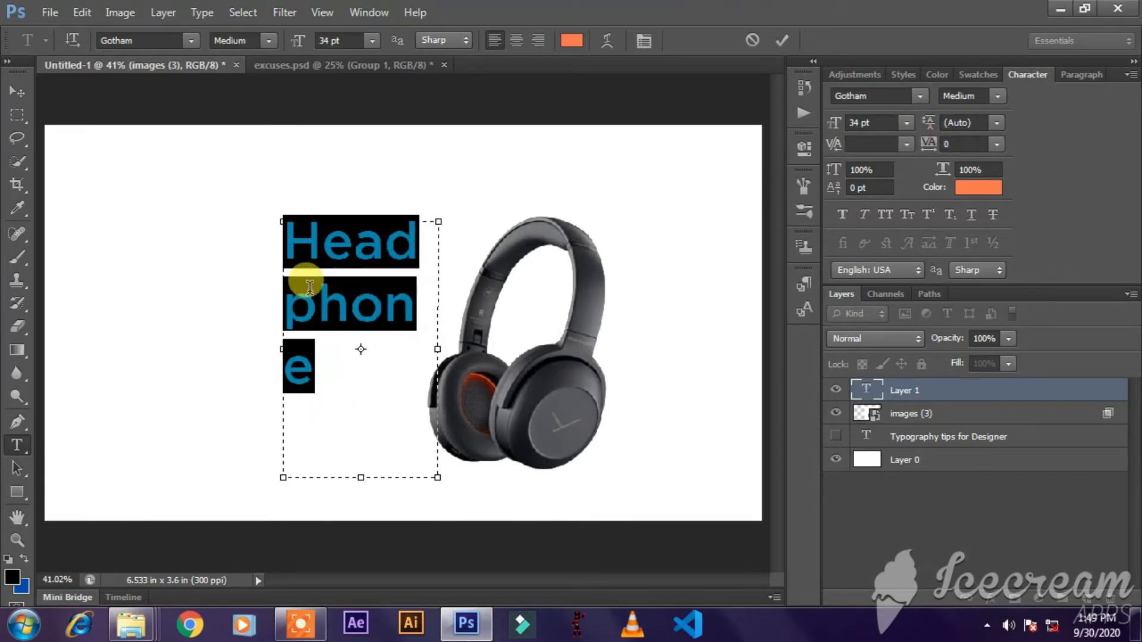
Set the tracking of "phone" to 300 and move the text block down closer to the headphones.
drag(282, 288, 362, 344)
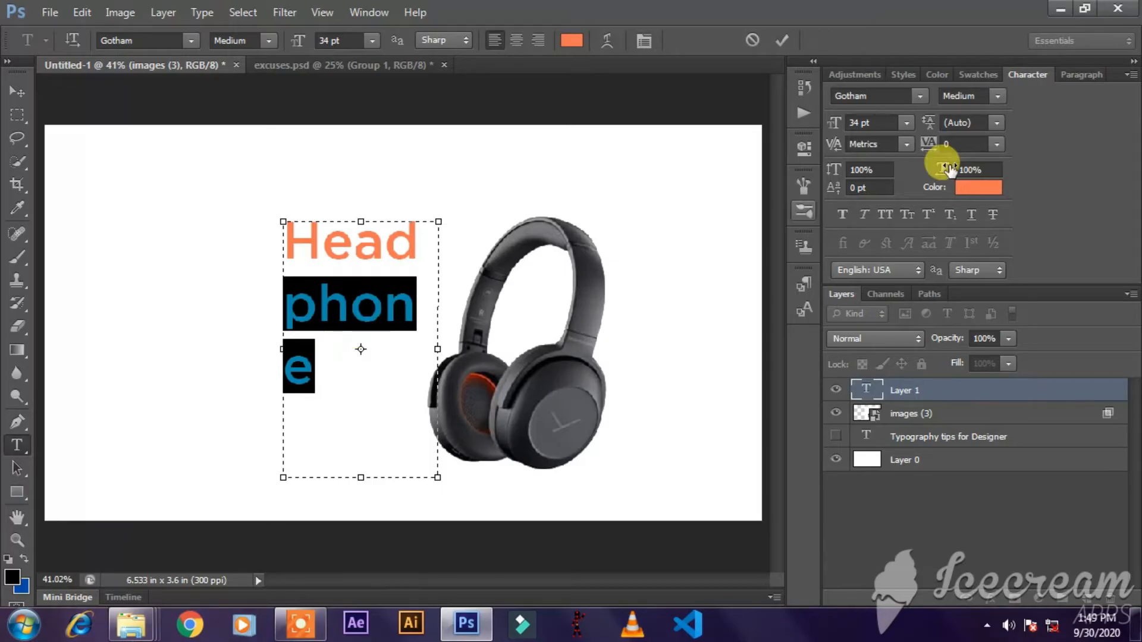
drag(929, 144, 944, 149)
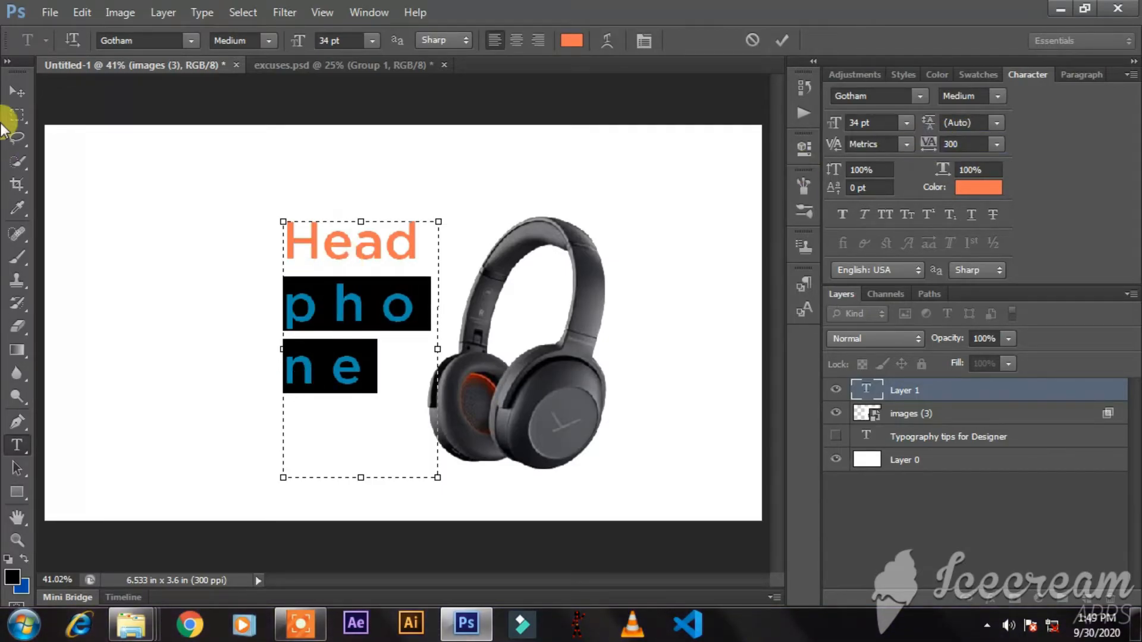
click(17, 91)
drag(399, 343, 420, 386)
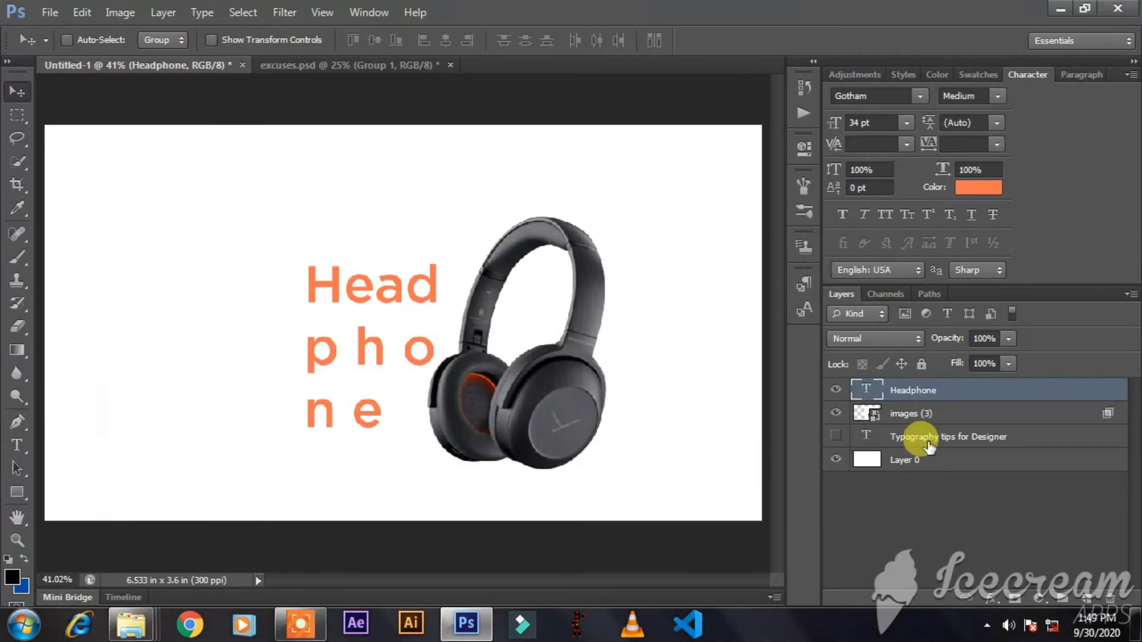
Add a text layer with an opening double quotation mark directly above the "Typography tips for Designer" layer, keeping the grid hidden.
click(971, 441)
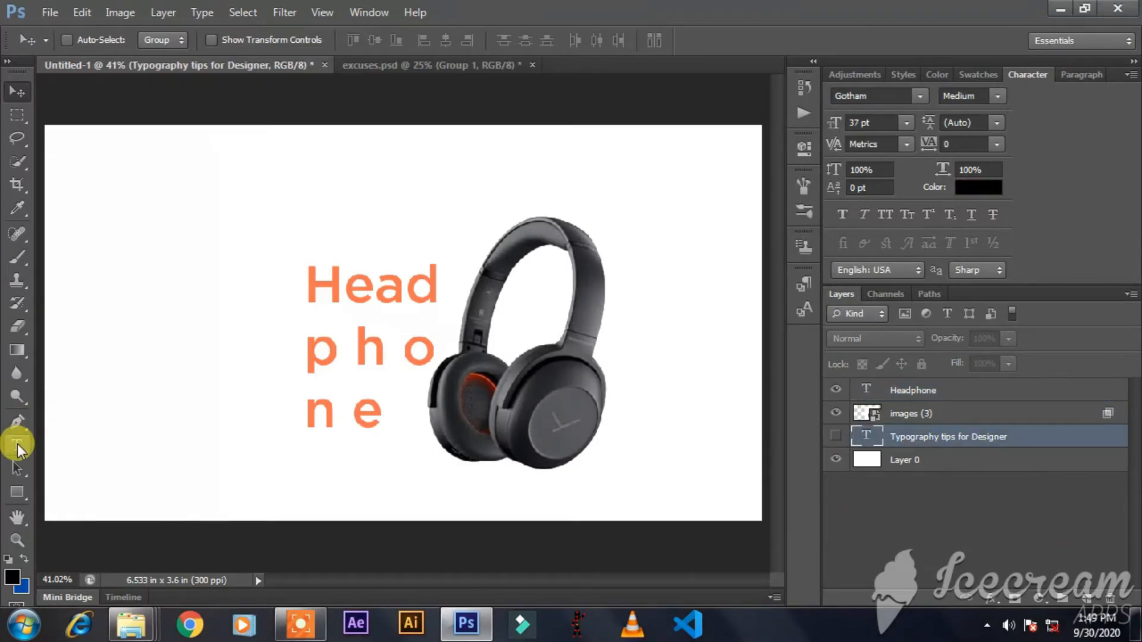
click(14, 443)
click(122, 412)
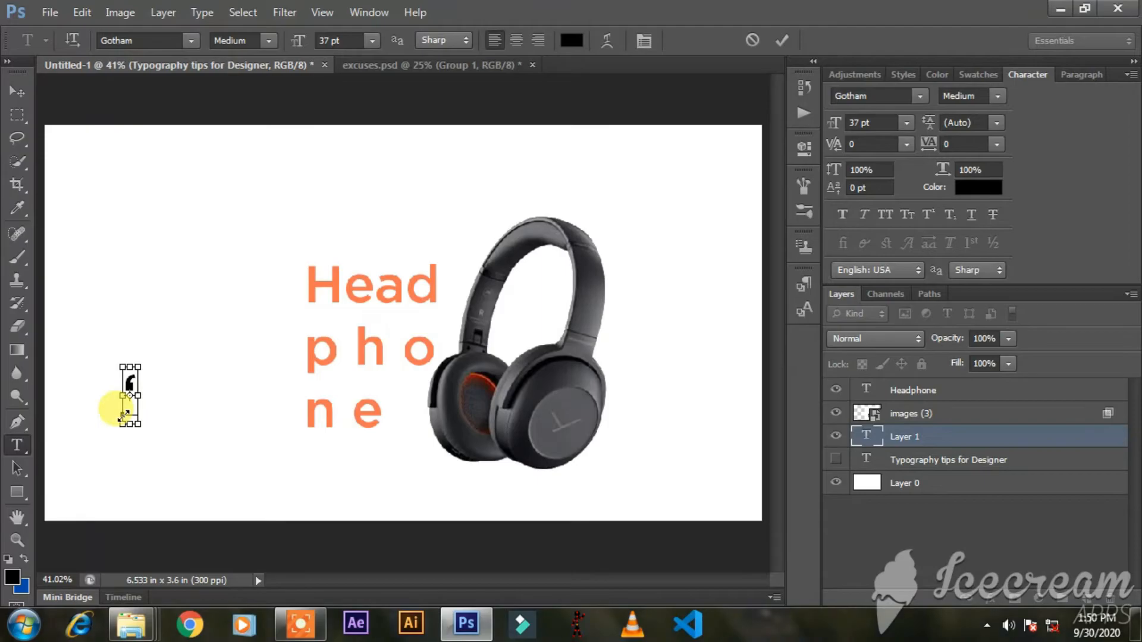
key(ctrl+apostrophe)
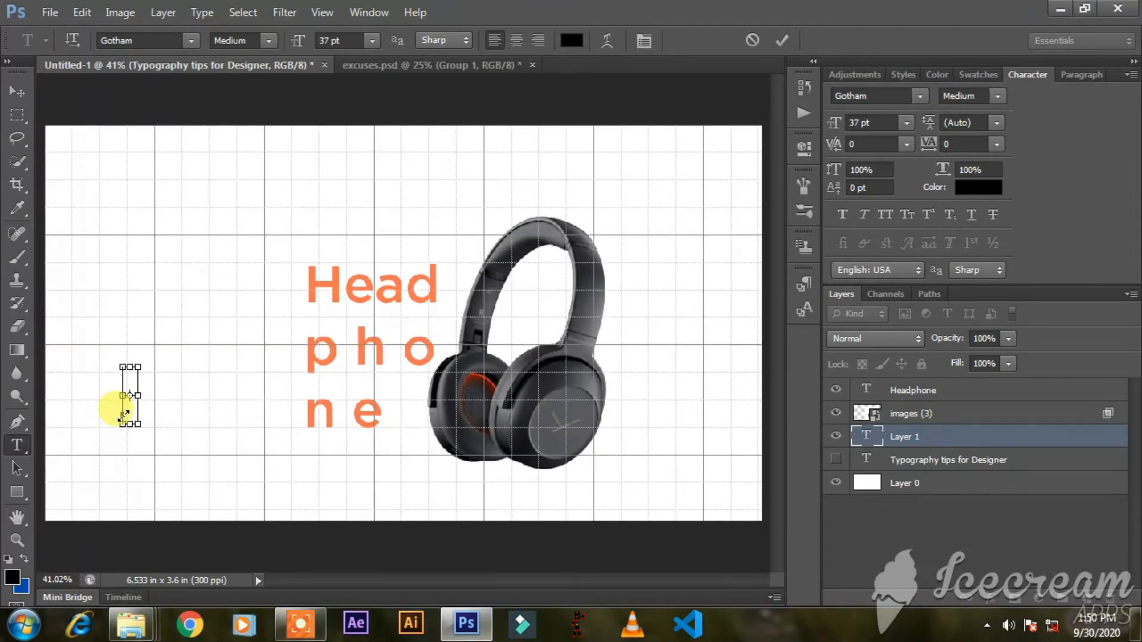
key(ctrl+h)
key(ctrl+a)
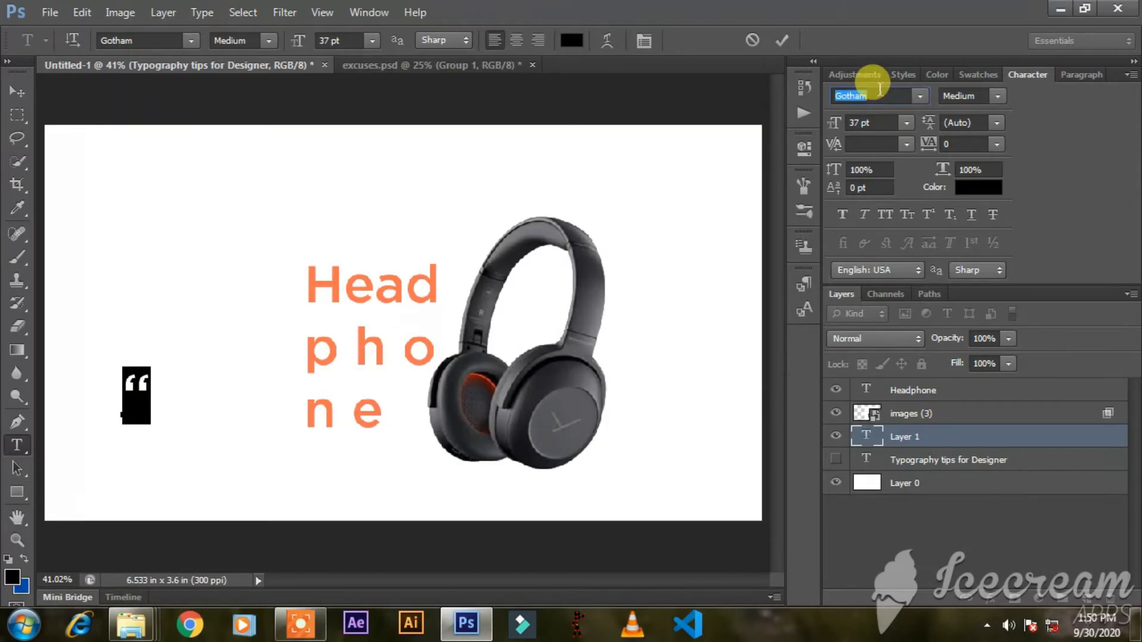
Try Gotham Ultra on the quotation mark, and set its font to Gotham XLight Regular.
click(921, 96)
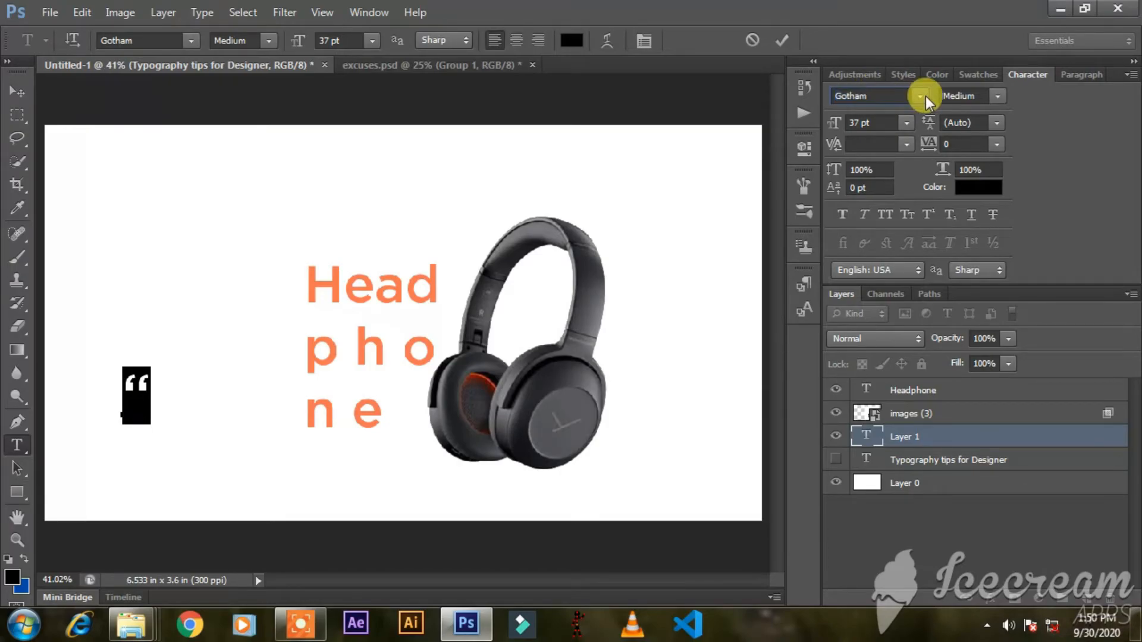
click(959, 177)
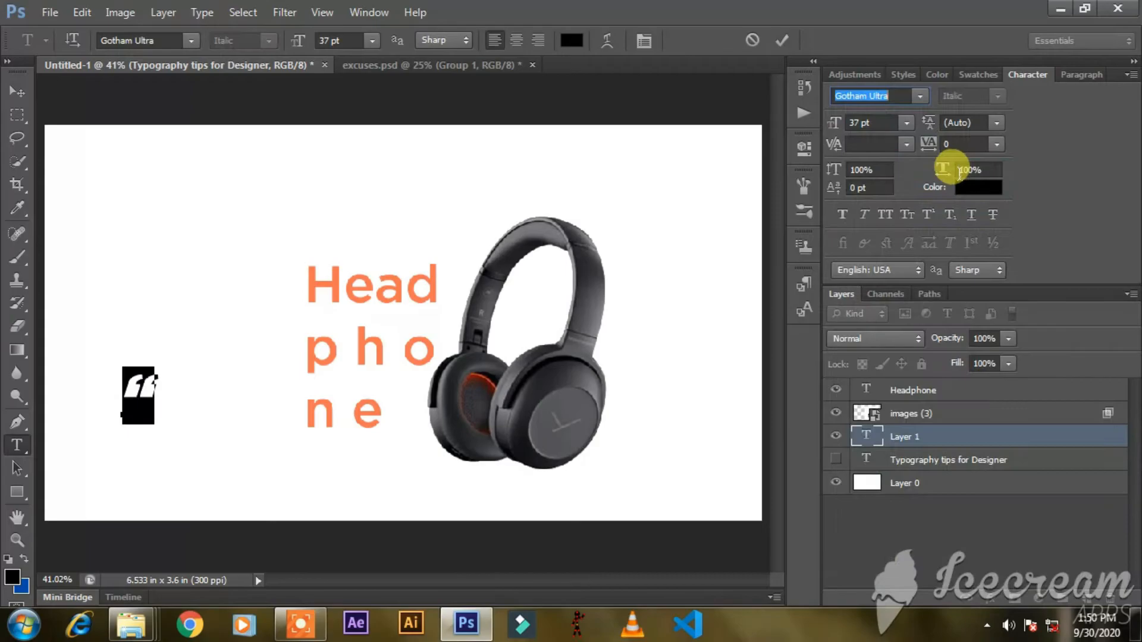
click(921, 96)
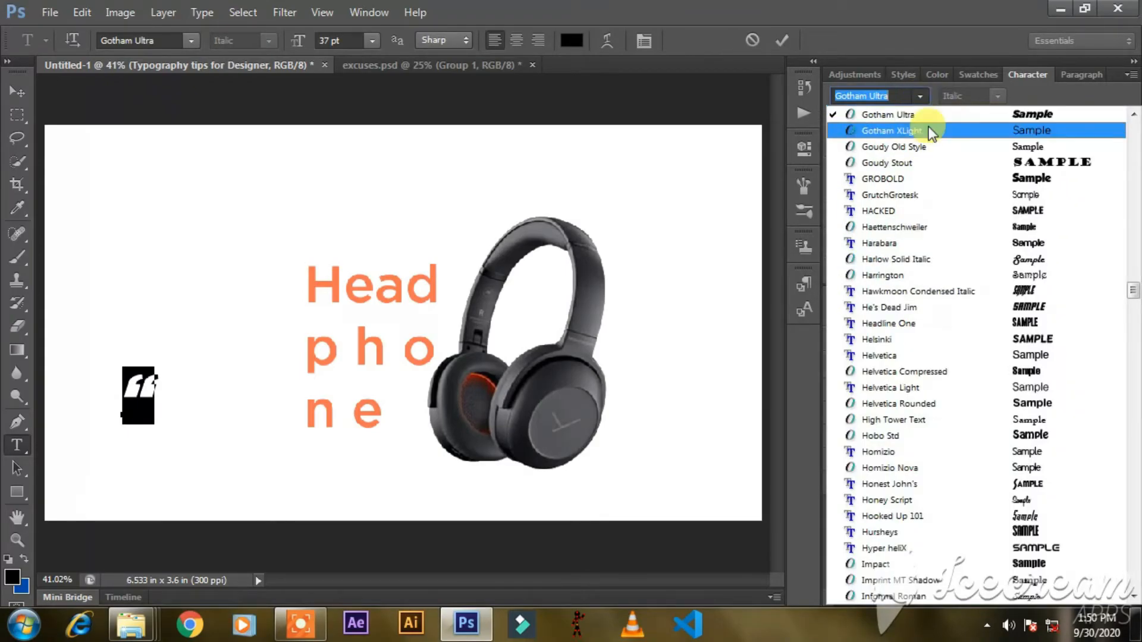
click(925, 128)
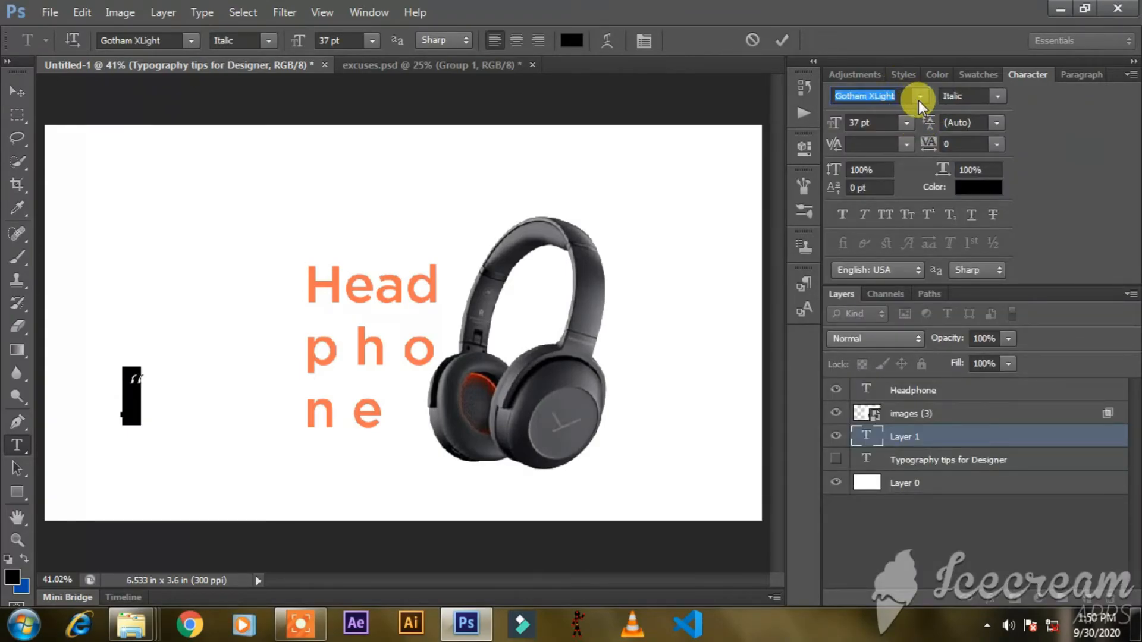
click(1000, 98)
click(998, 104)
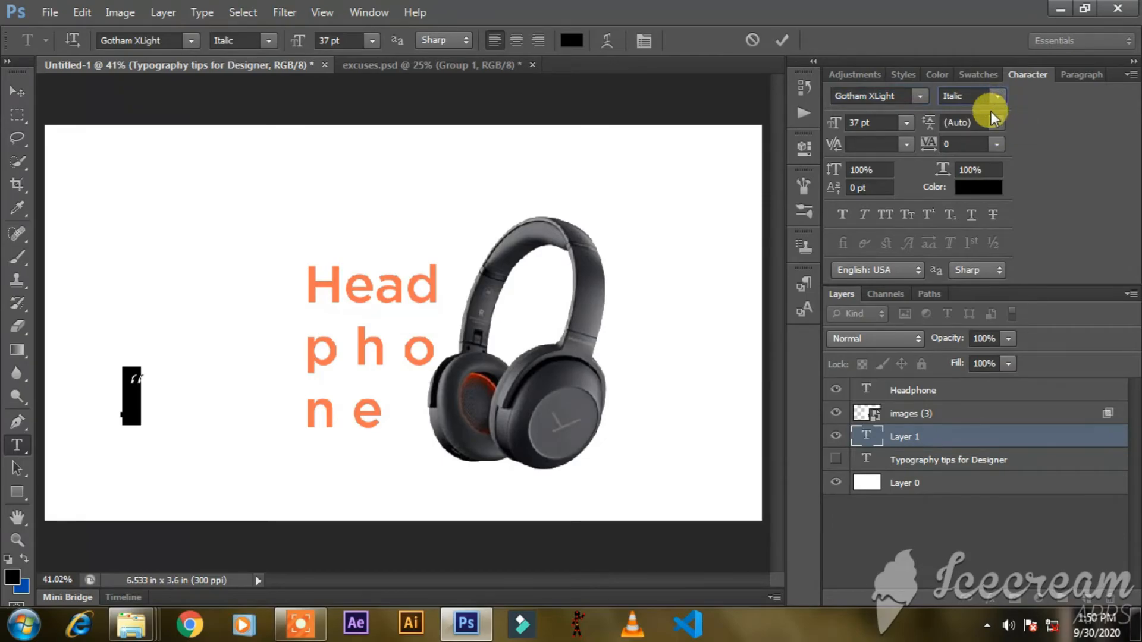
click(999, 99)
click(997, 114)
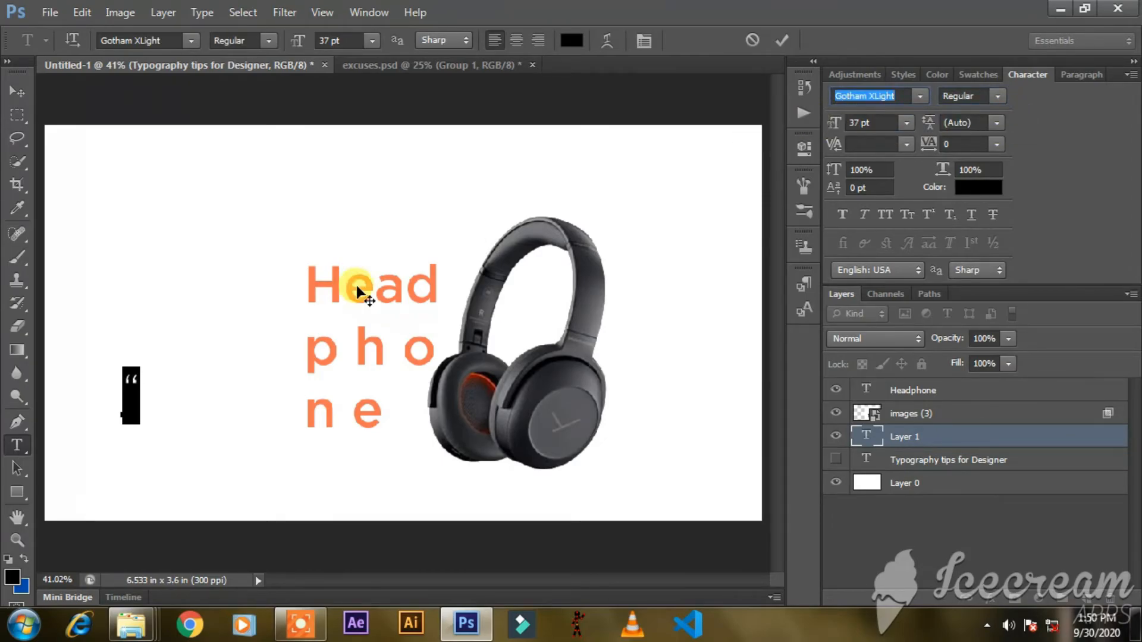
Enlarge the quotation mark to 384 pt and position it behind the "Headphone" text.
drag(835, 122, 1133, 163)
drag(401, 241, 412, 437)
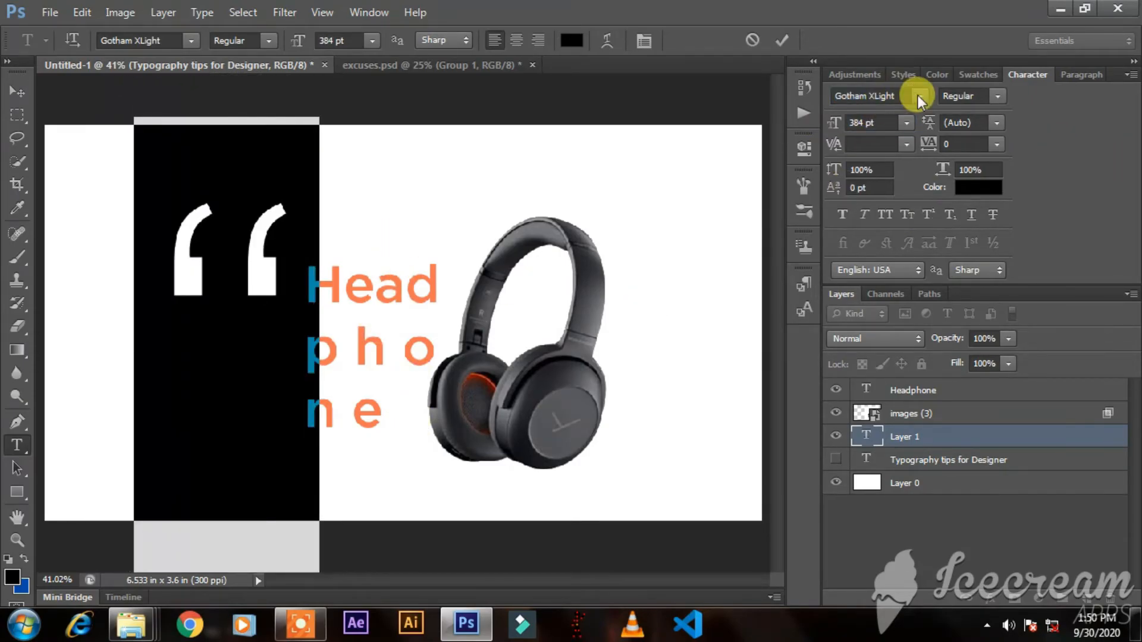
Finish editing the quotation mark text and move it behind the upper part of the headphones.
click(920, 96)
key(Escape)
click(16, 90)
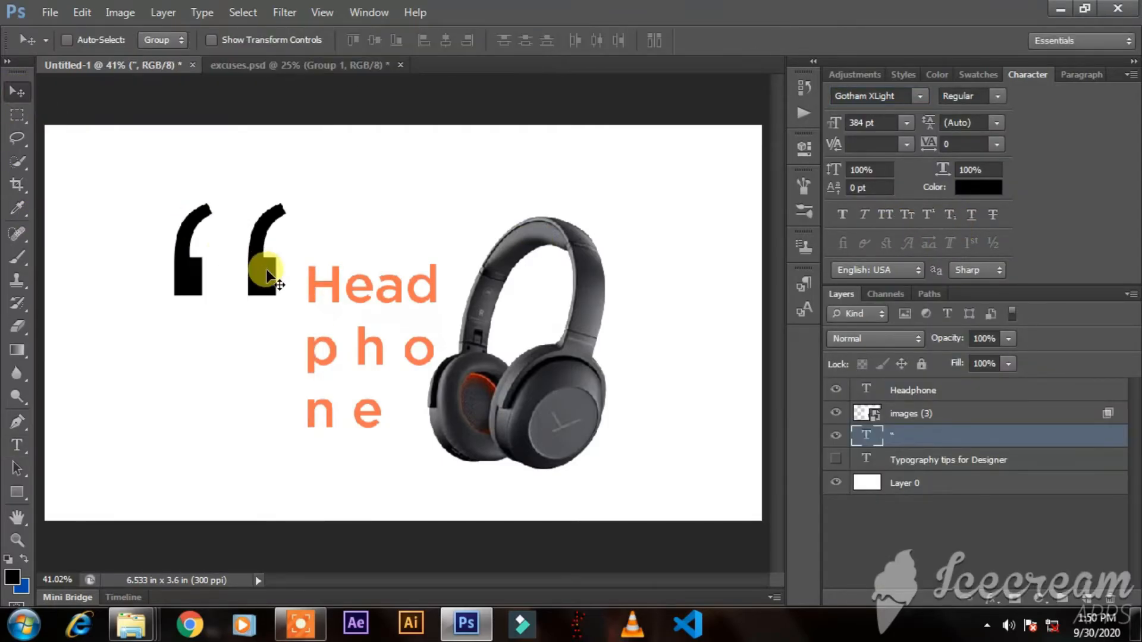
drag(259, 258, 503, 238)
Try GROBOLD on the quotation mark, move it down beside the "Headphone" text, and set its font to Harrington.
click(920, 97)
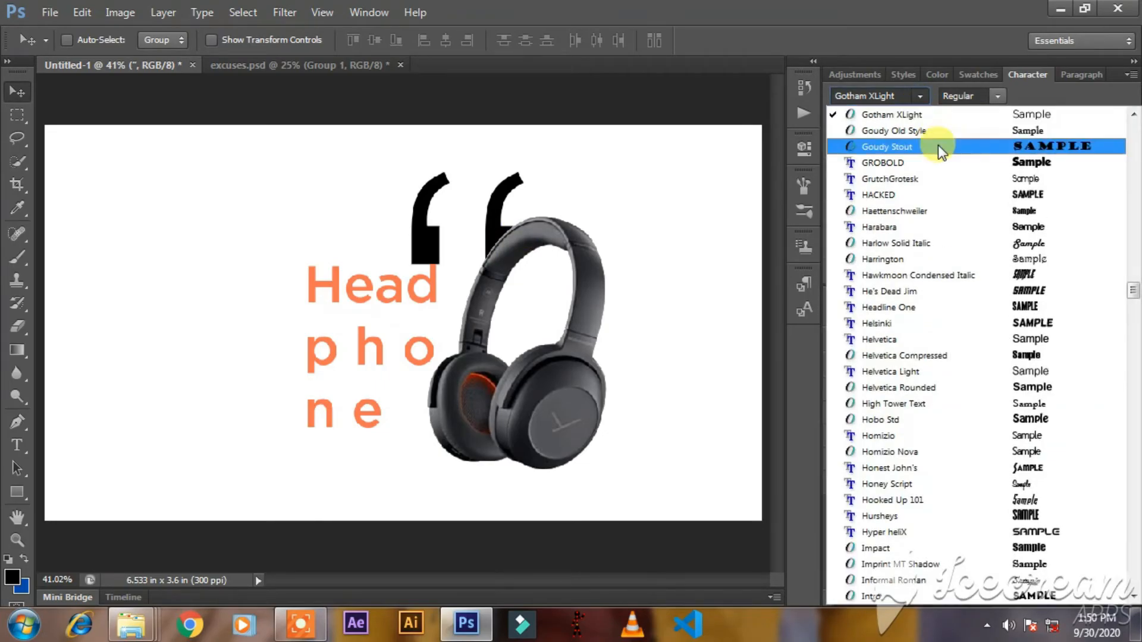
click(946, 162)
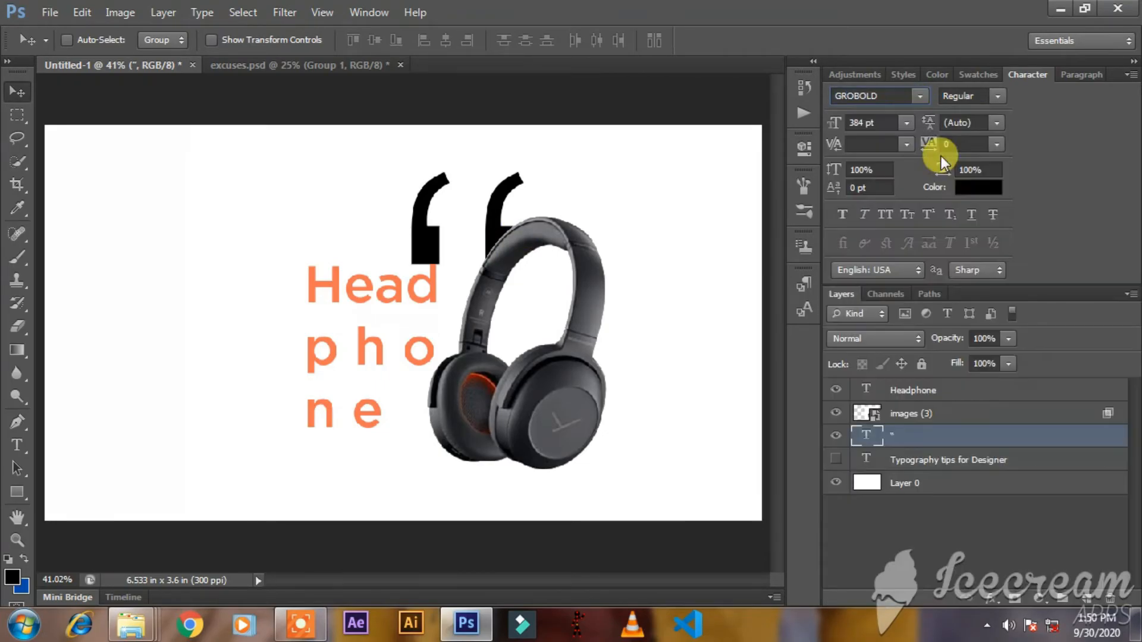
drag(510, 224, 333, 323)
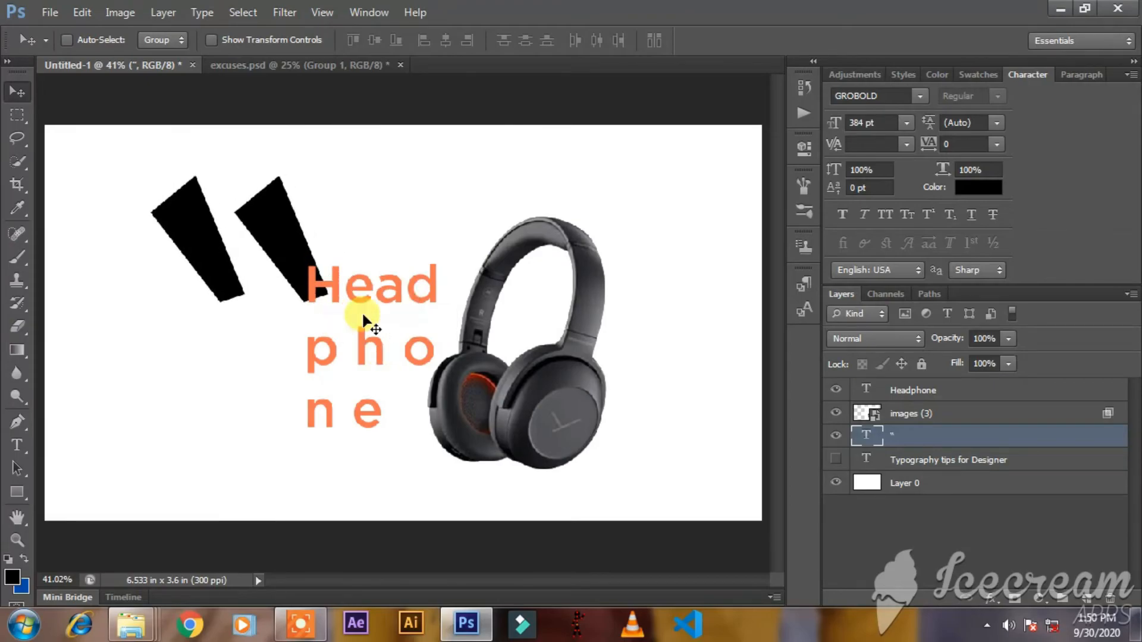
click(926, 97)
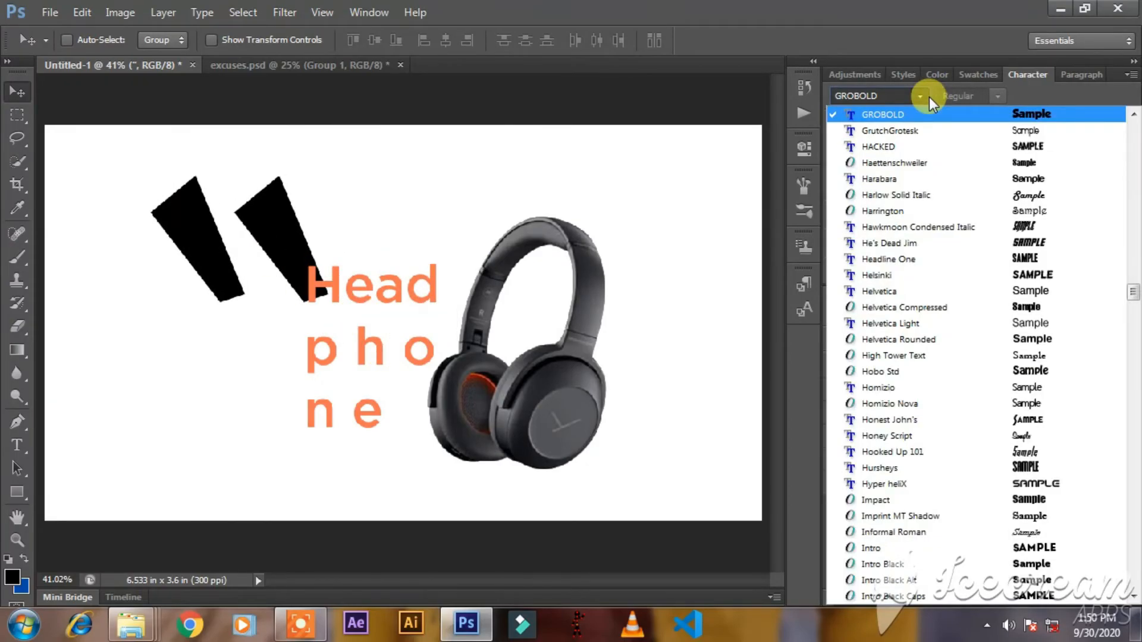
click(1079, 211)
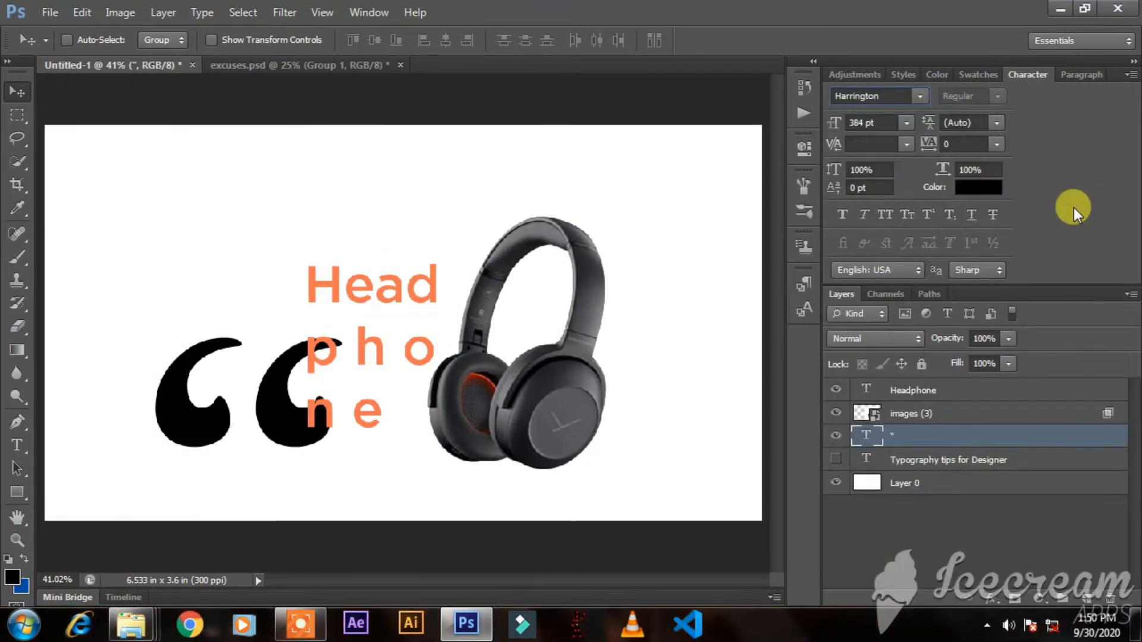
Scale the quotation mark up to about 278% and center it behind the "Headphone" text and the headphones.
key(ctrl+t)
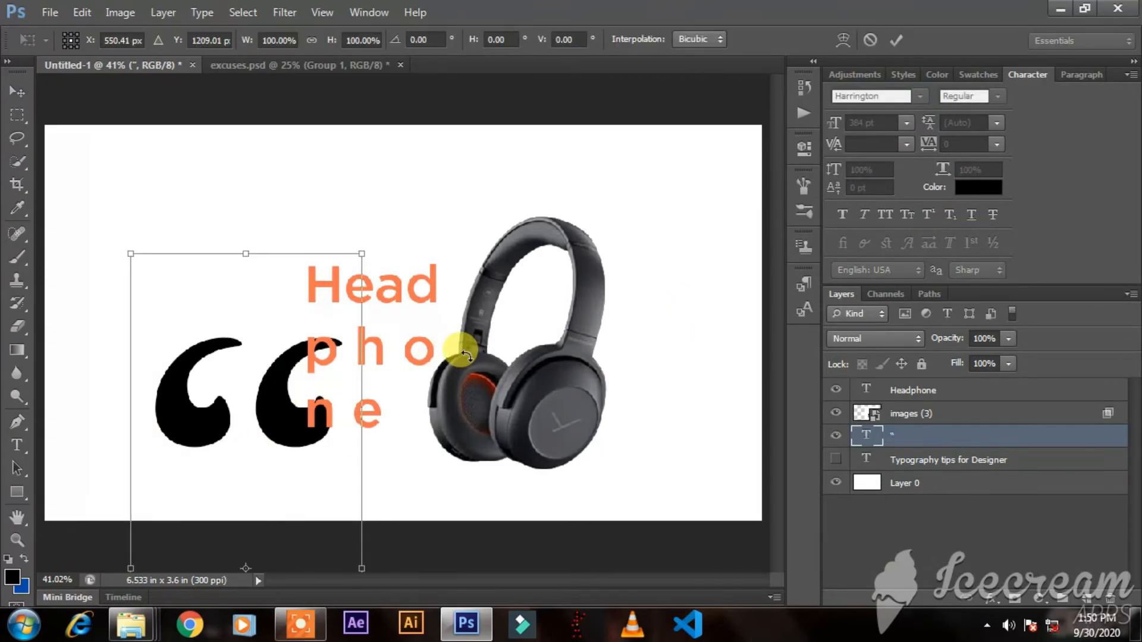
key(Return)
scroll(466, 356, down, 4)
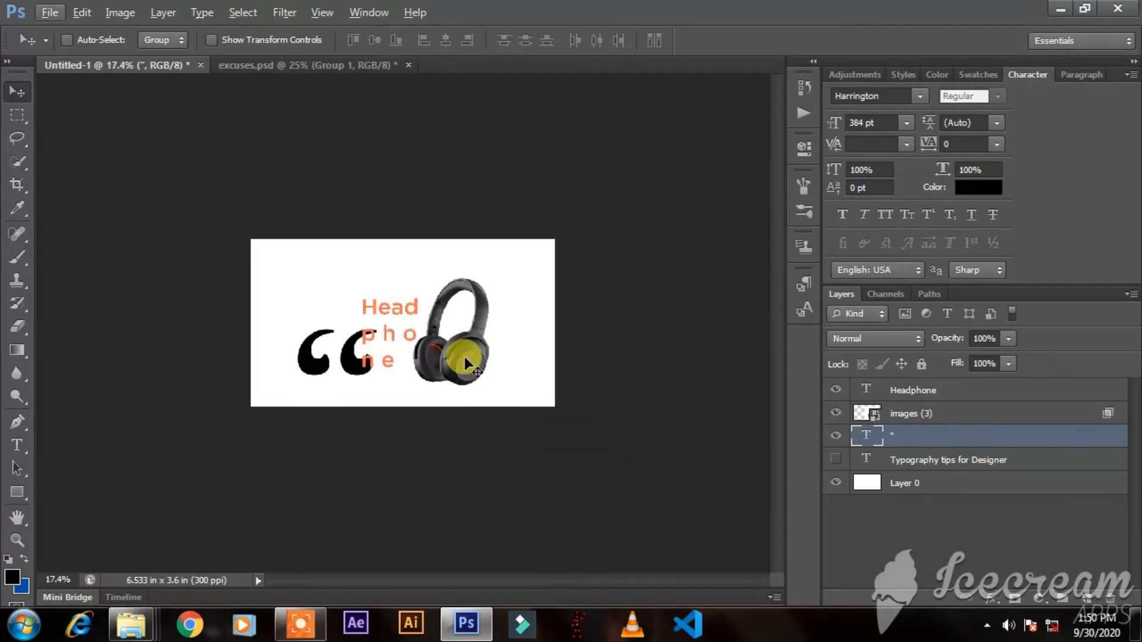
key(ctrl+t)
drag(377, 554, 536, 615)
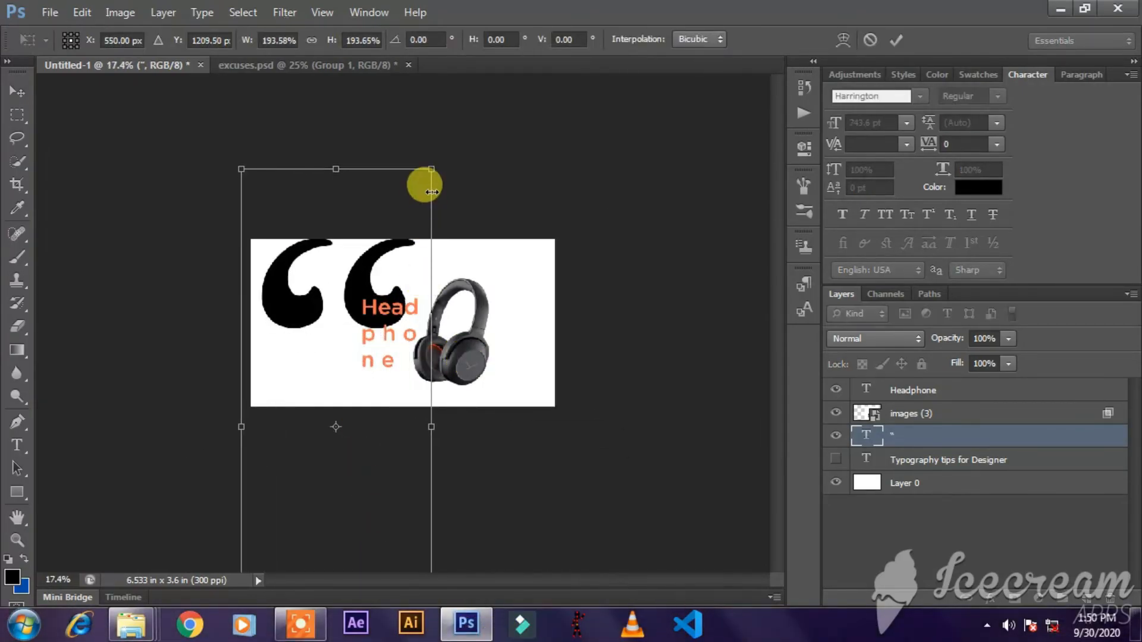
drag(430, 167, 512, 104)
drag(383, 301, 404, 329)
Enlarge the quotation mark further to about 493% and position it so its curves fill the canvas and run off the edges.
scroll(405, 330, down, 5)
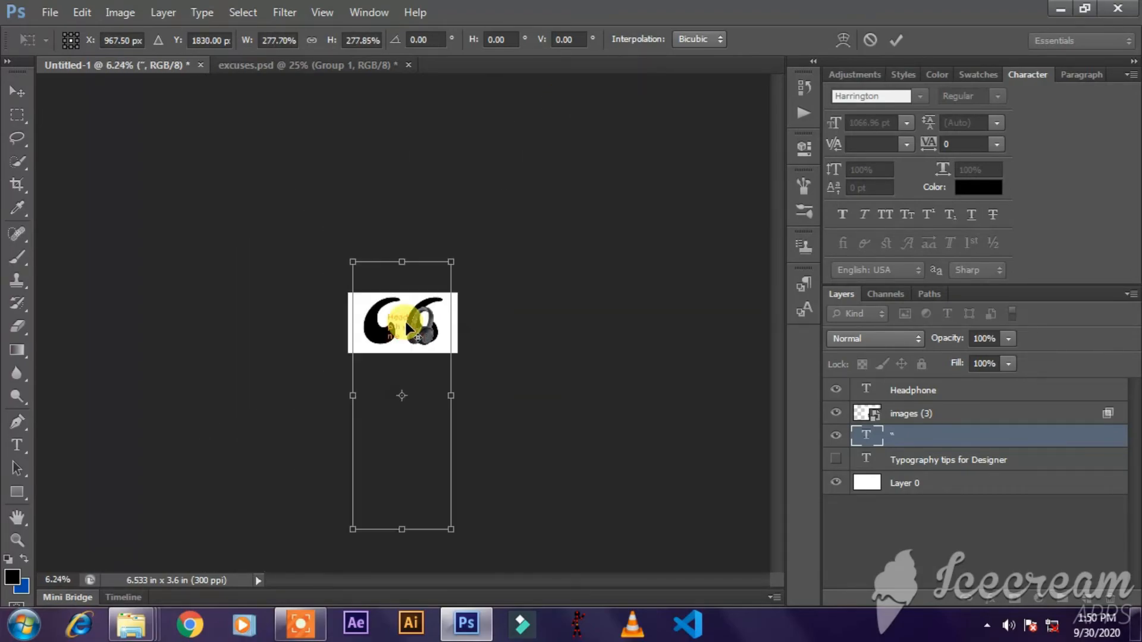
drag(455, 259, 558, 176)
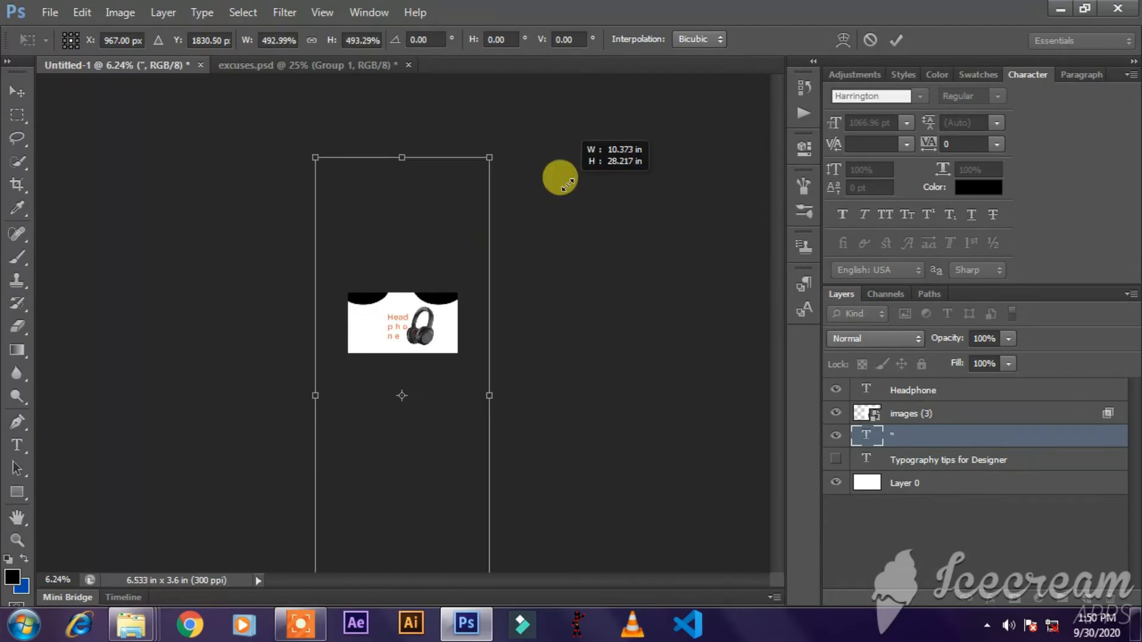
mouse_move(390, 330)
mouse_down()
mouse_move(391, 347)
mouse_move(398, 336)
mouse_up()
key(Return)
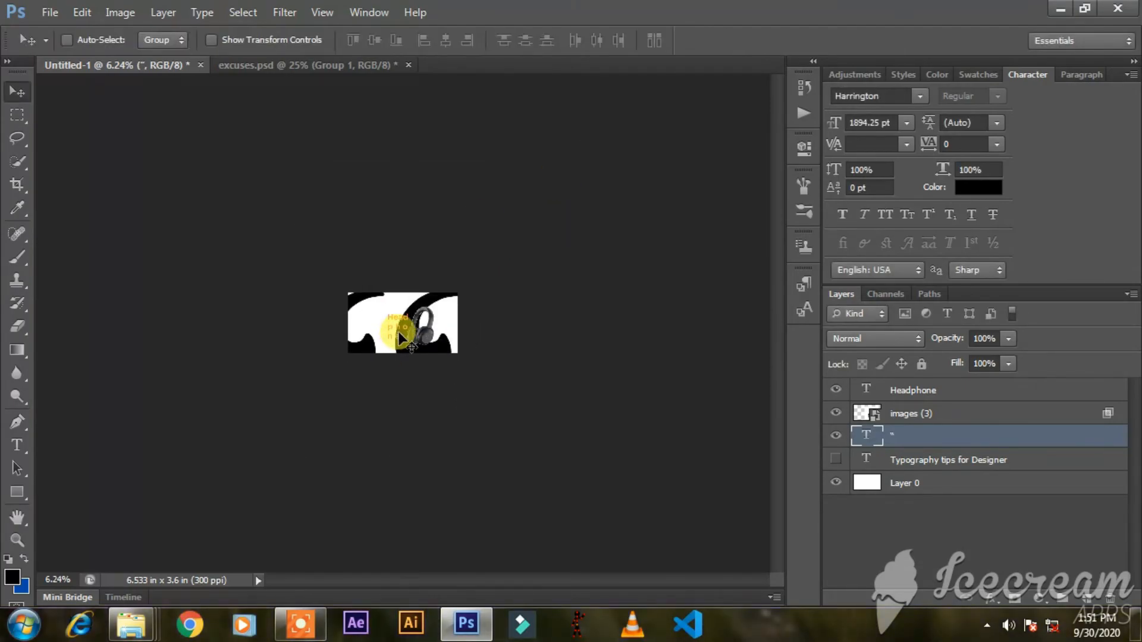
key(ctrl+0)
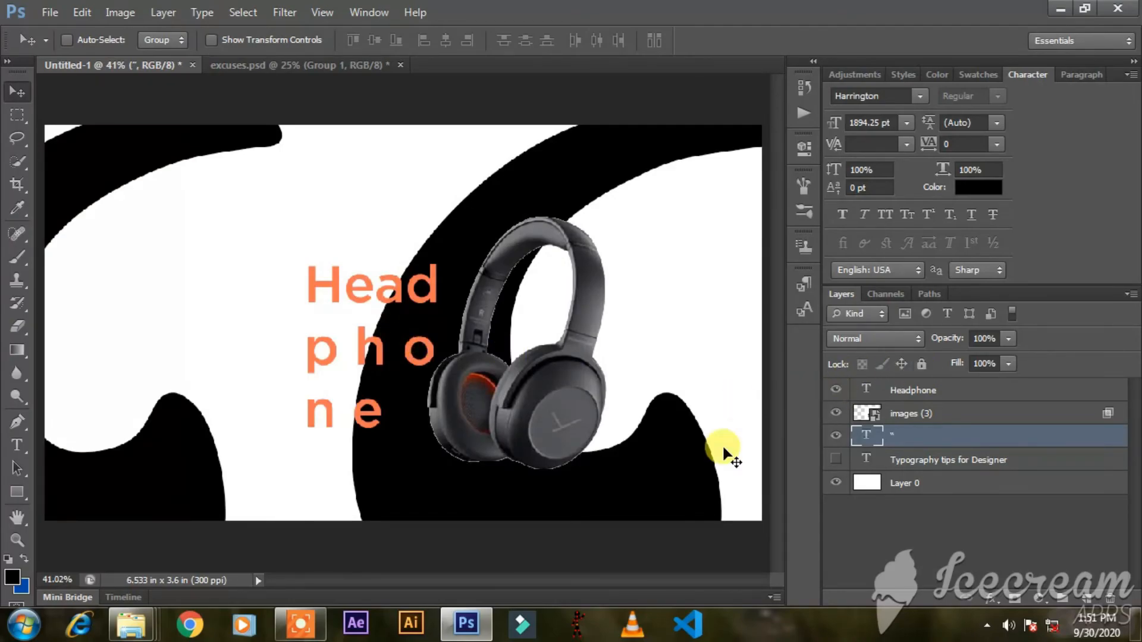
drag(669, 466, 696, 465)
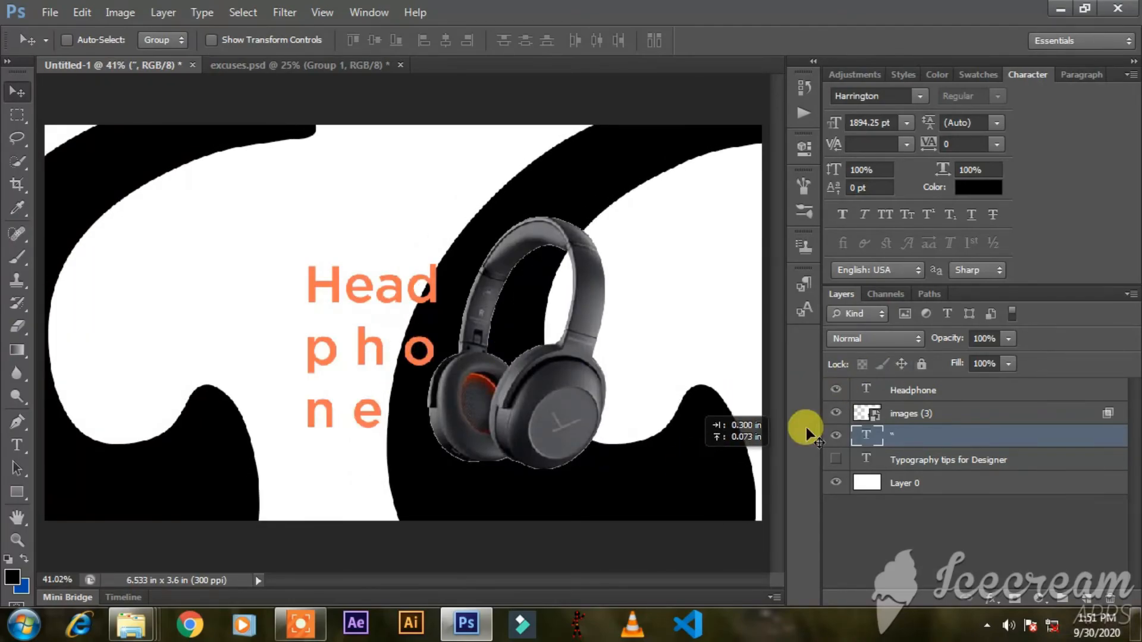
Move the headphones image and "Headphone" text together to the left, placing the text inside the first quotation curve.
click(963, 413)
shift+click(964, 389)
drag(625, 408, 416, 372)
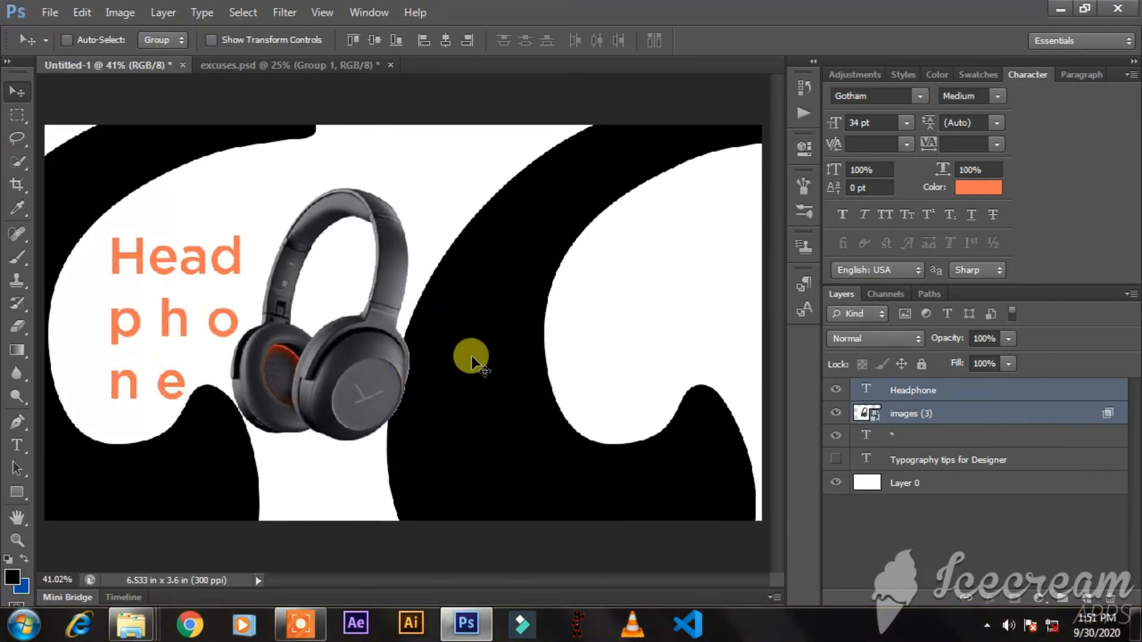